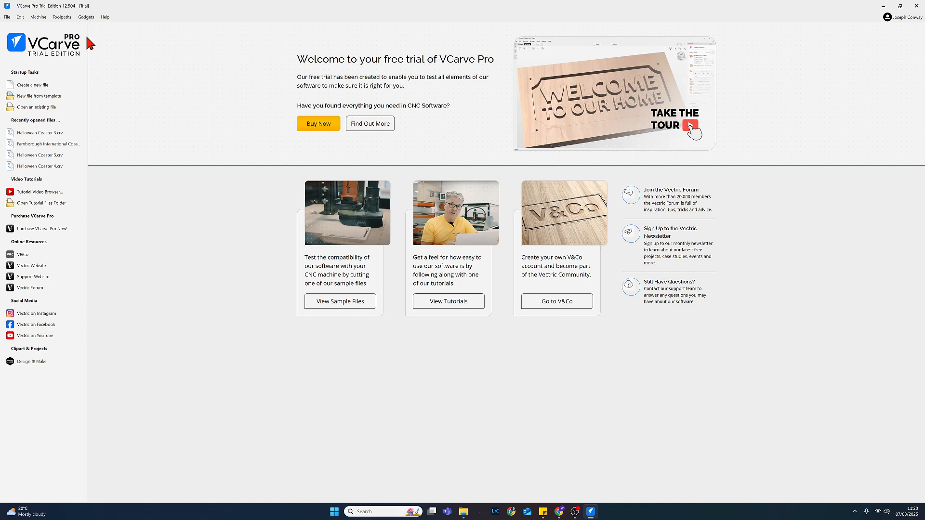
- Create a new job file and inspect the blank material in the 3D view before returning to the 2D view
{"action": "left_click", "coordinate": [32, 88]}
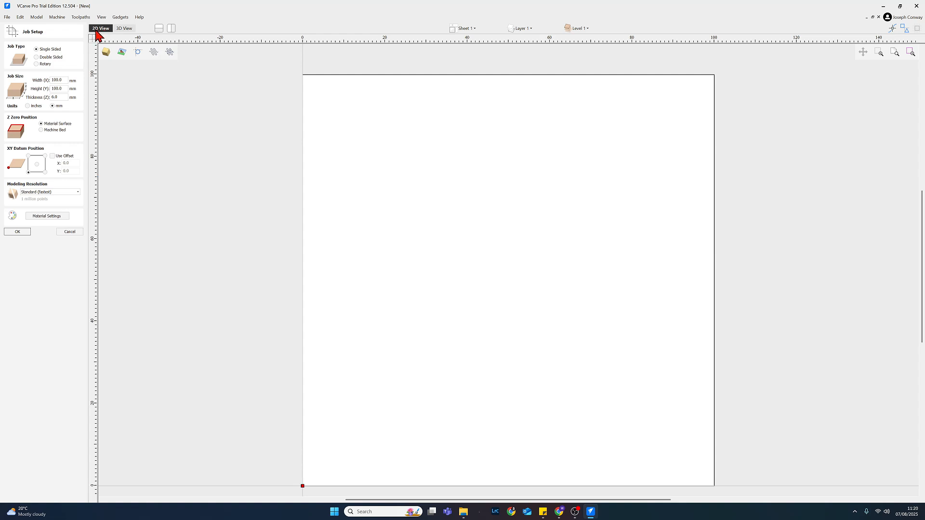
{"action": "left_click", "coordinate": [123, 29]}
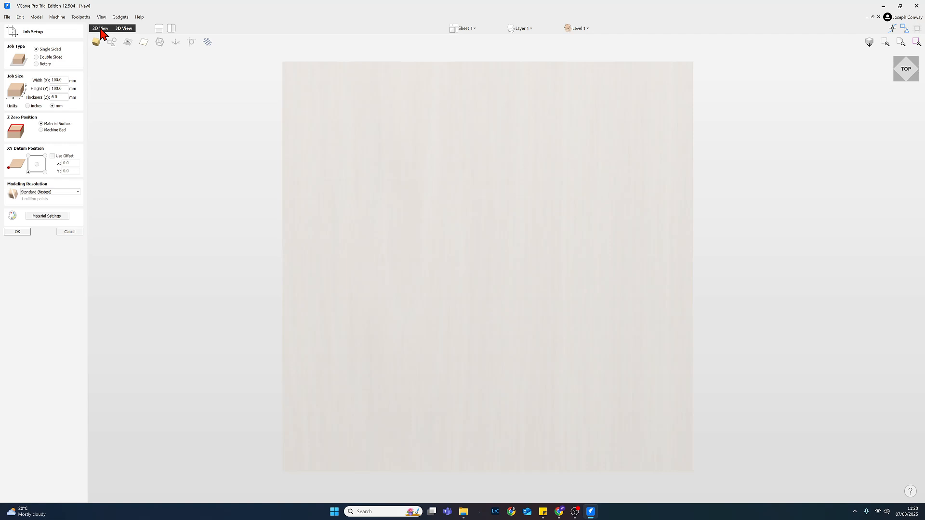
{"action": "left_click", "coordinate": [101, 29]}
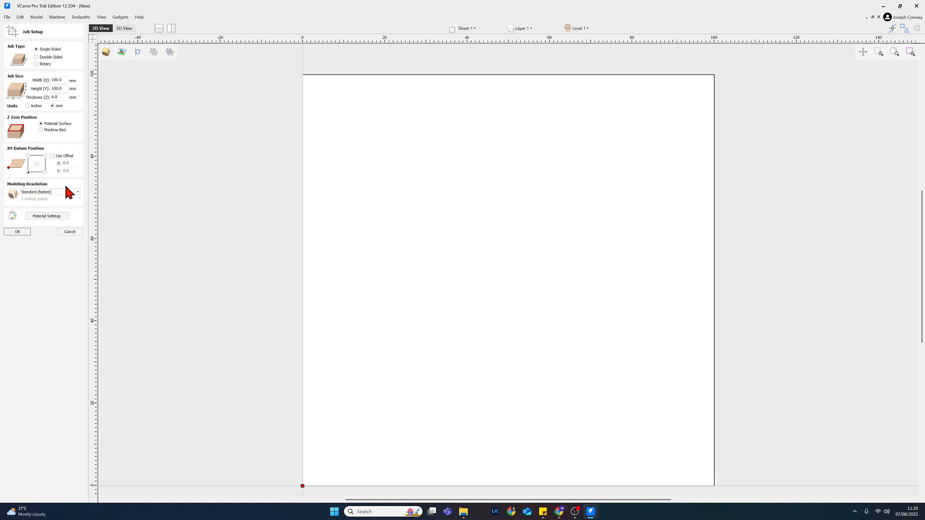
- Set the material appearance to Oak Light and accept the job setup
{"action": "left_click", "coordinate": [47, 217]}
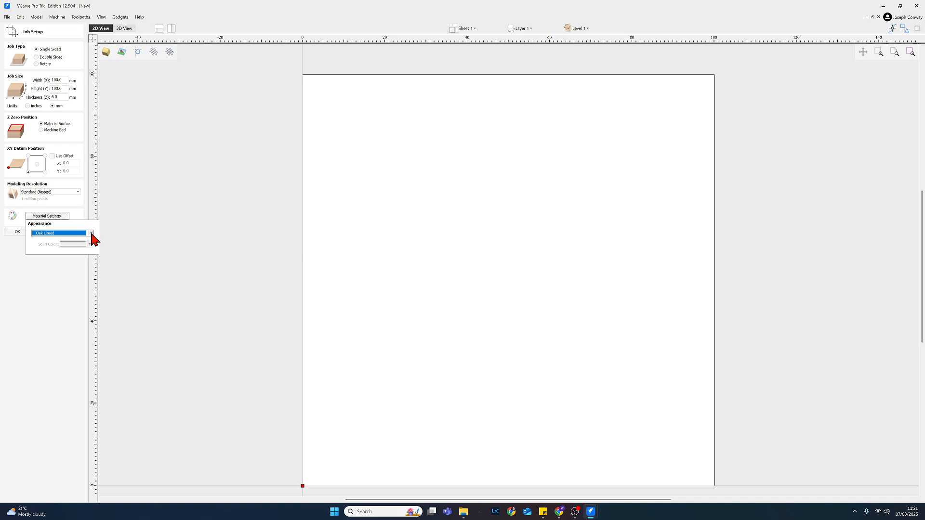
{"action": "left_click", "coordinate": [91, 233]}
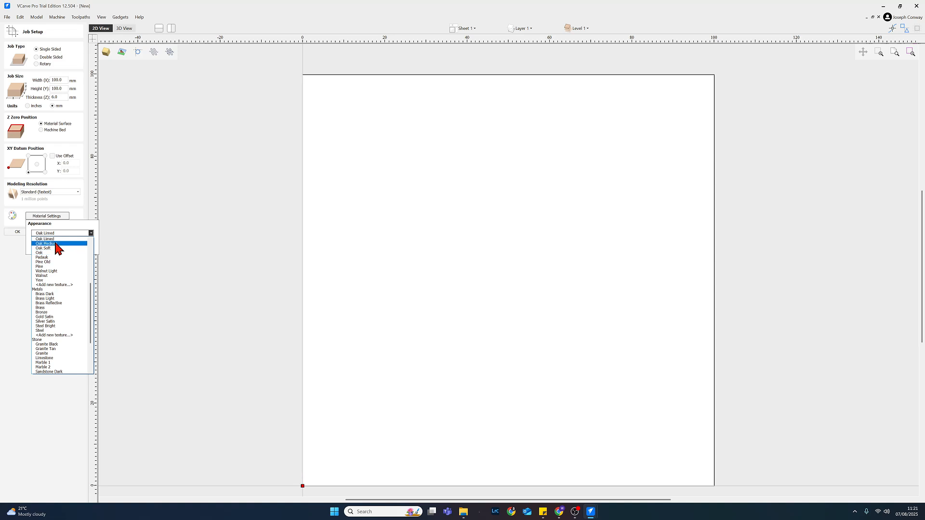
{"action": "scroll", "coordinate": [57, 258], "scroll_direction": "up", "scroll_amount": 4}
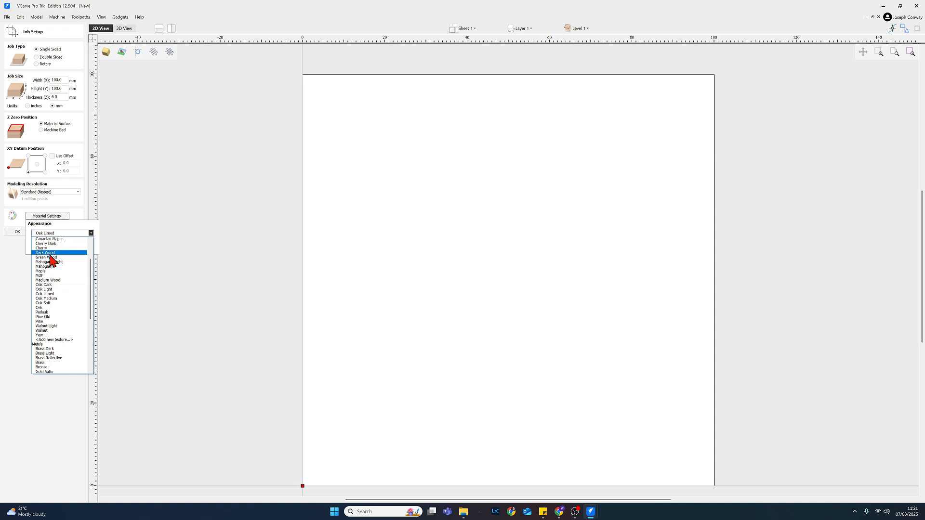
{"action": "scroll", "coordinate": [52, 260], "scroll_direction": "up", "scroll_amount": 3}
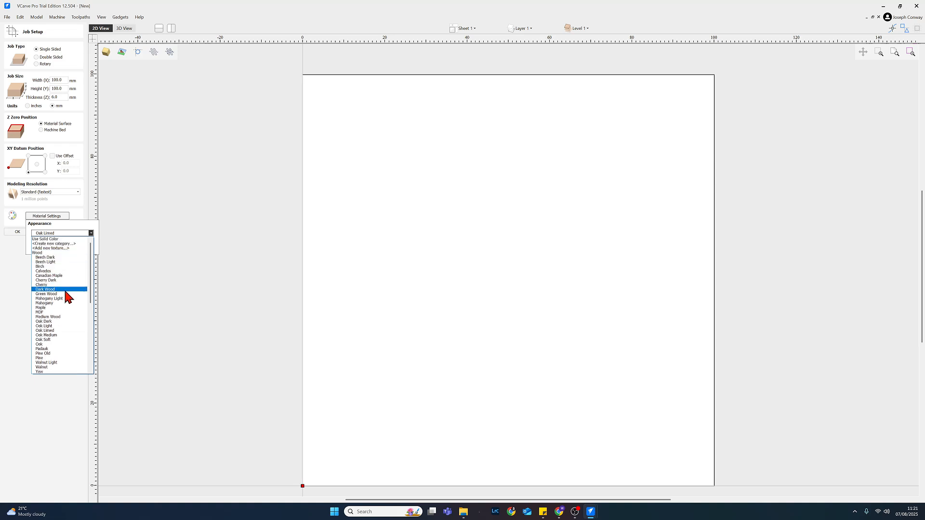
{"action": "left_click", "coordinate": [52, 327]}
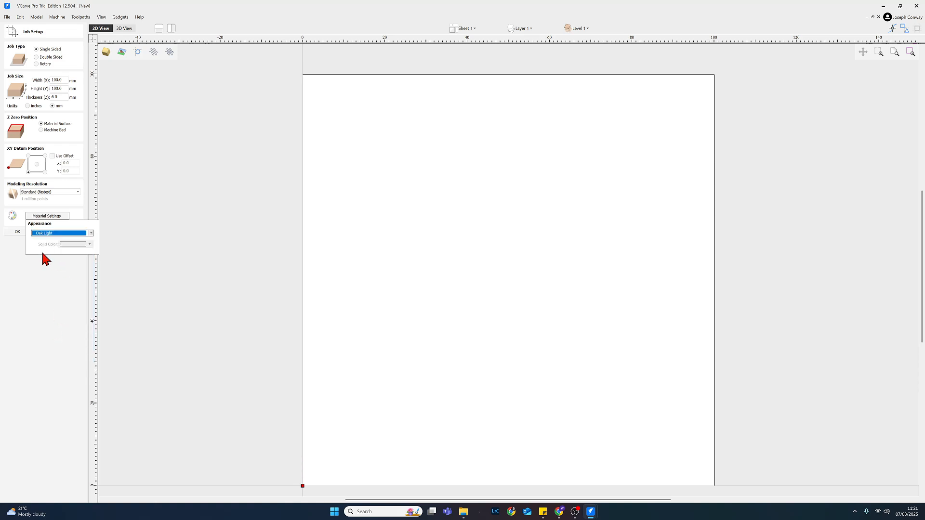
{"action": "left_click", "coordinate": [17, 231]}
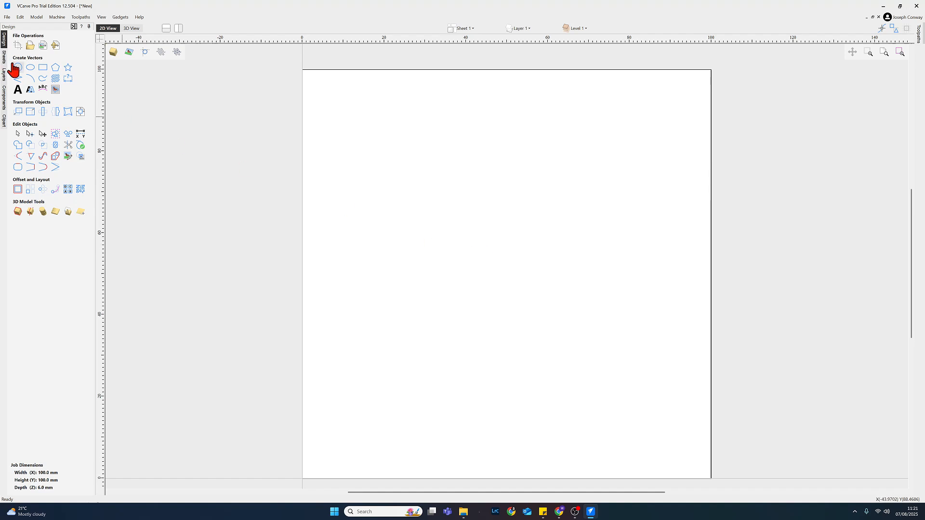
- Draw a rectangle with internally radiused corners over the whole job area, then resize it to 85 mm wide and 85 mm high
{"action": "left_click", "coordinate": [42, 68]}
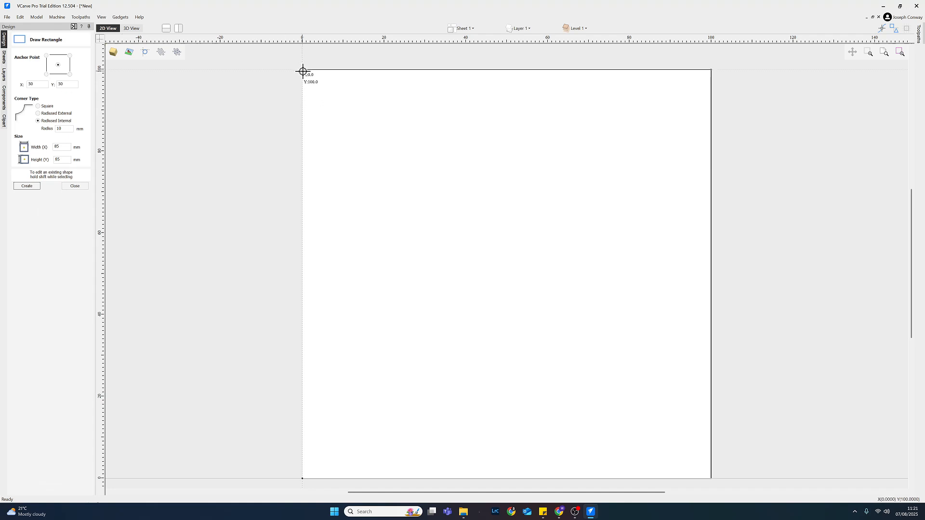
{"action": "left_click_drag", "start_coordinate": [302, 69], "coordinate": [710, 478]}
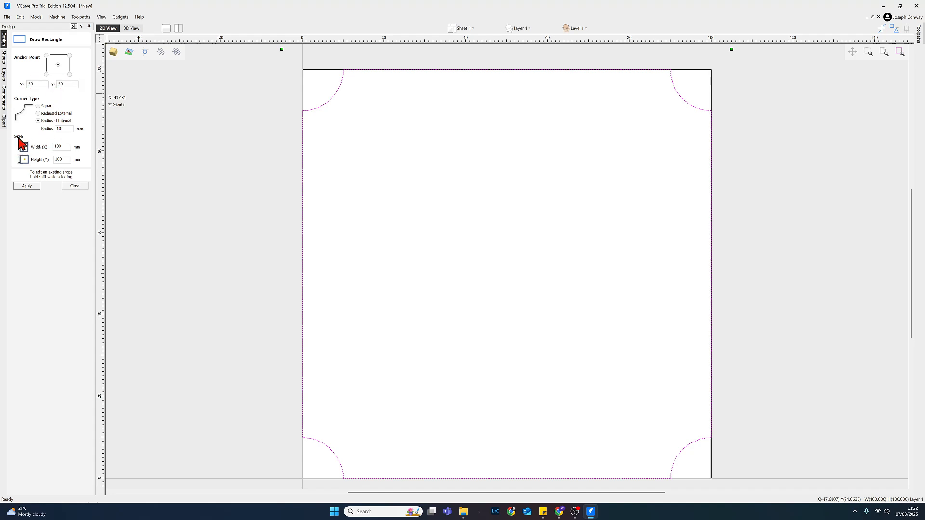
{"action": "left_click", "coordinate": [67, 147]}
{"action": "double_click", "coordinate": [59, 146]}
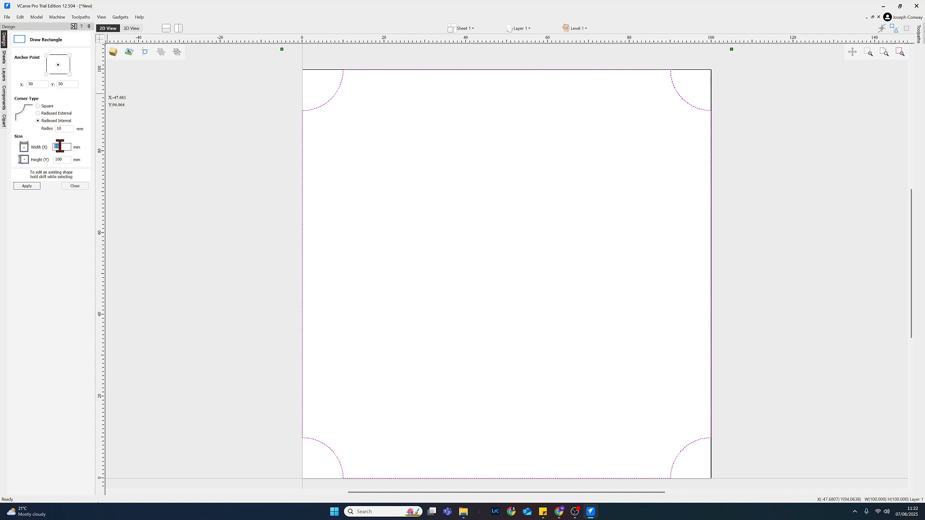
{"action": "type", "text": "85"}
{"action": "double_click", "coordinate": [66, 160]}
{"action": "type", "text": "85"}
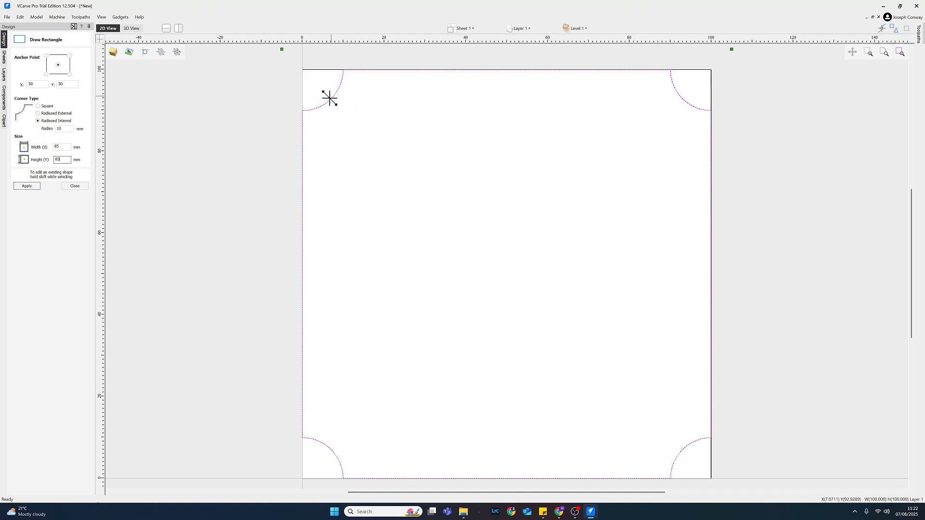
{"action": "left_click", "coordinate": [28, 187]}
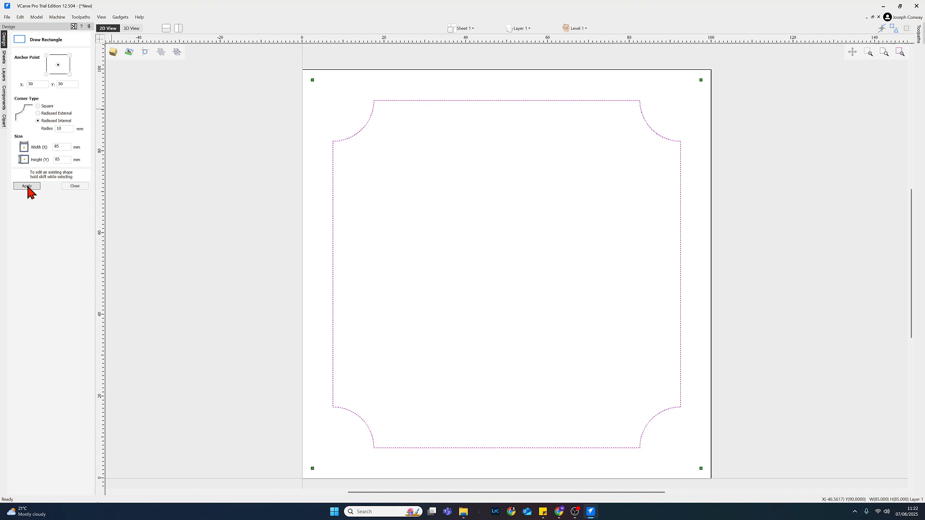
{"action": "left_click", "coordinate": [75, 186]}
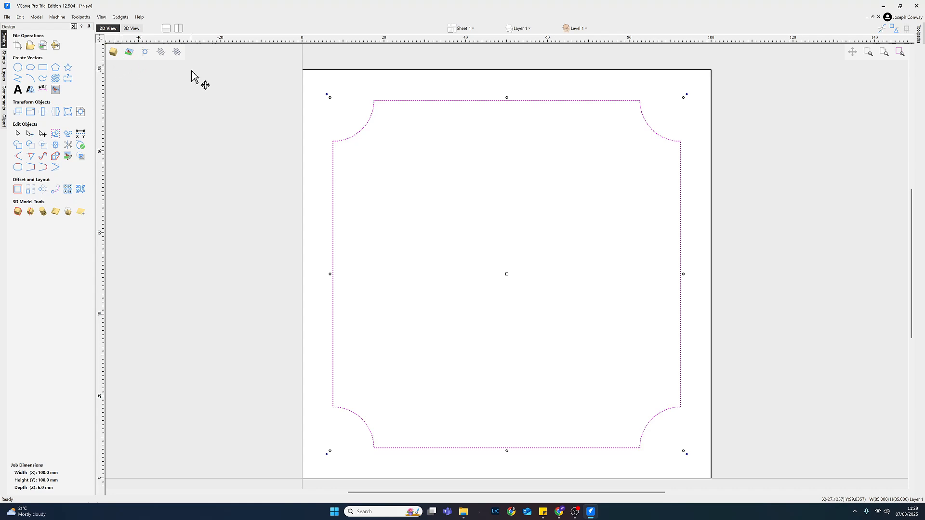
{"action": "left_click", "coordinate": [321, 116]}
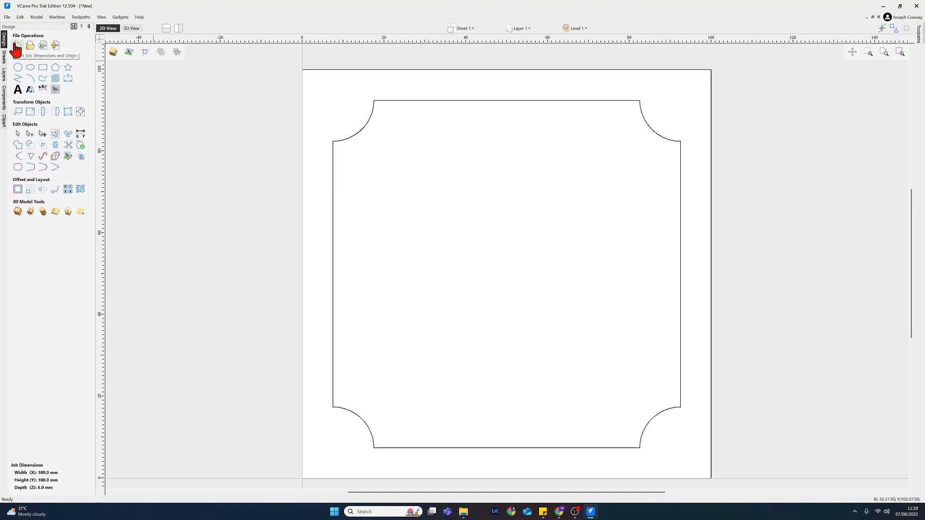
- Import the bitmap Halloween 4.png from the Images folder inside the CNC folder
{"action": "left_click", "coordinate": [43, 46]}
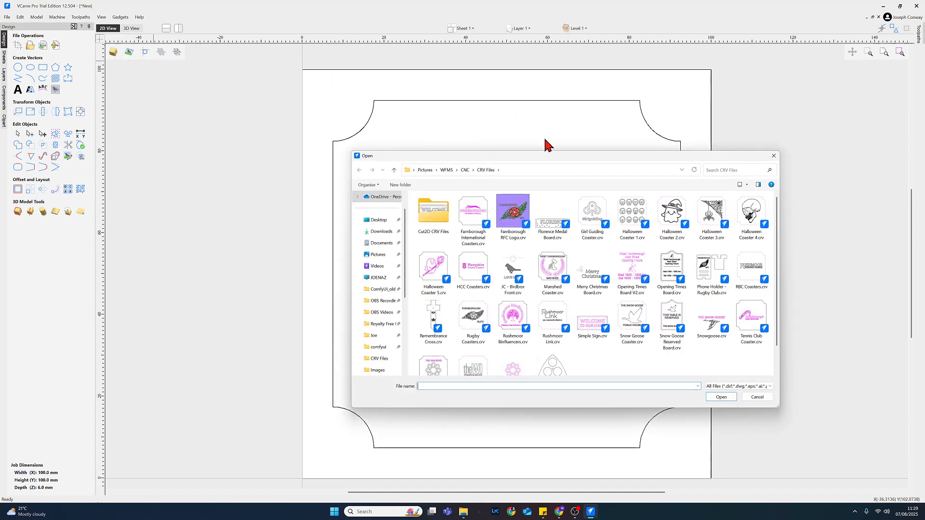
{"action": "left_click", "coordinate": [465, 172]}
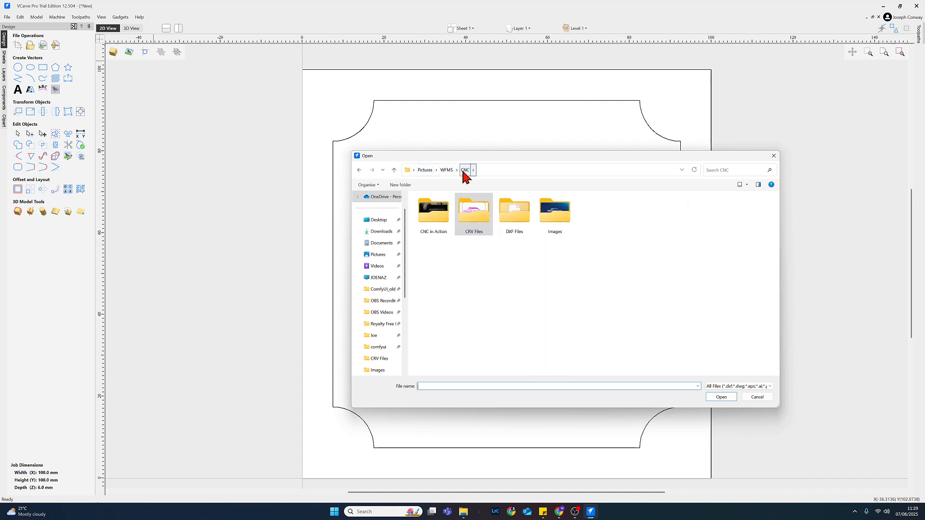
{"action": "left_click", "coordinate": [553, 217]}
{"action": "double_click", "coordinate": [551, 213]}
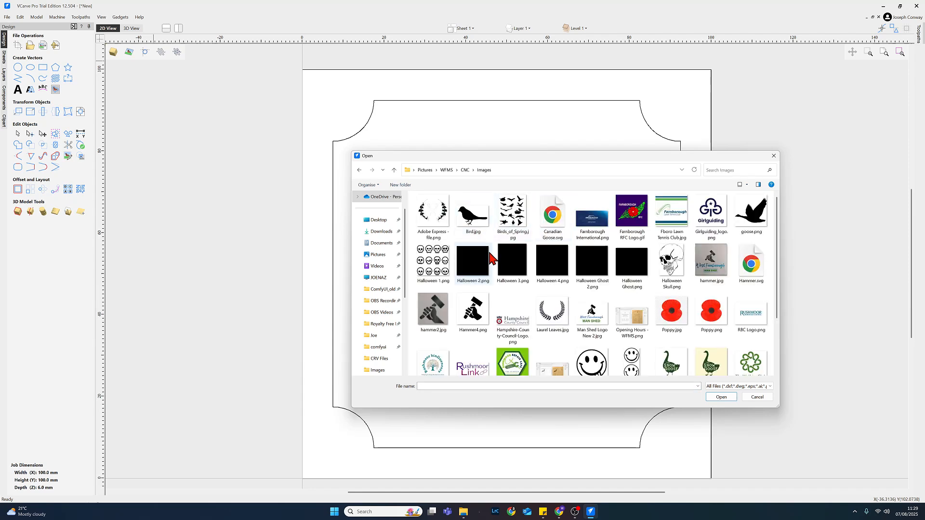
{"action": "scroll", "coordinate": [497, 266], "scroll_direction": "down", "scroll_amount": 2}
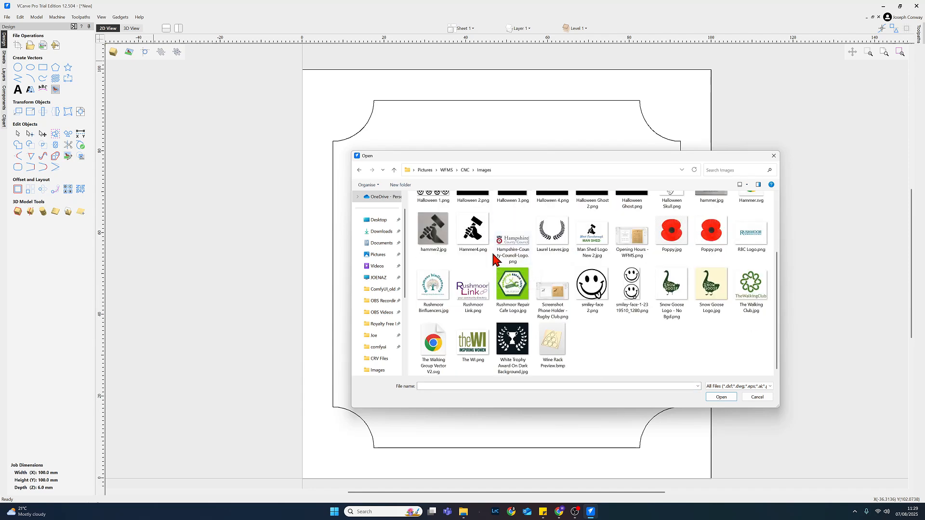
{"action": "scroll", "coordinate": [492, 259], "scroll_direction": "up", "scroll_amount": 1}
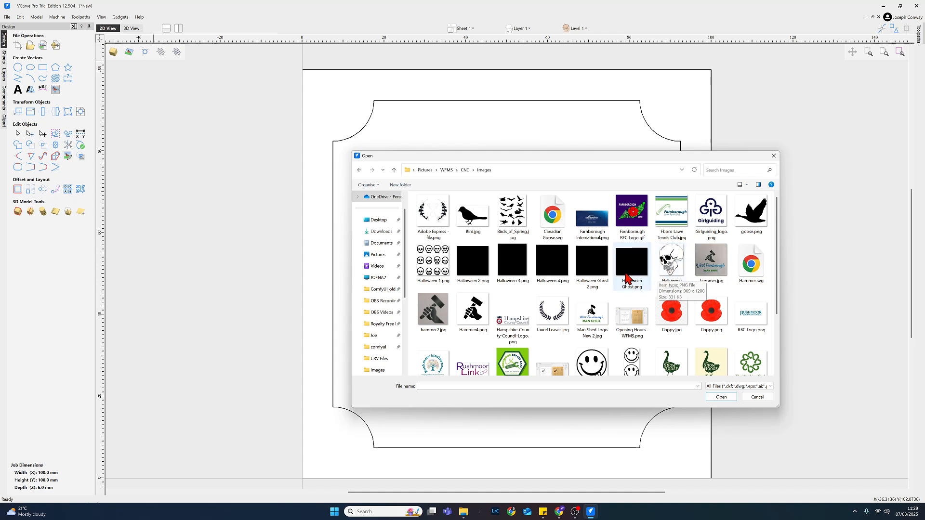
{"action": "left_click", "coordinate": [557, 275]}
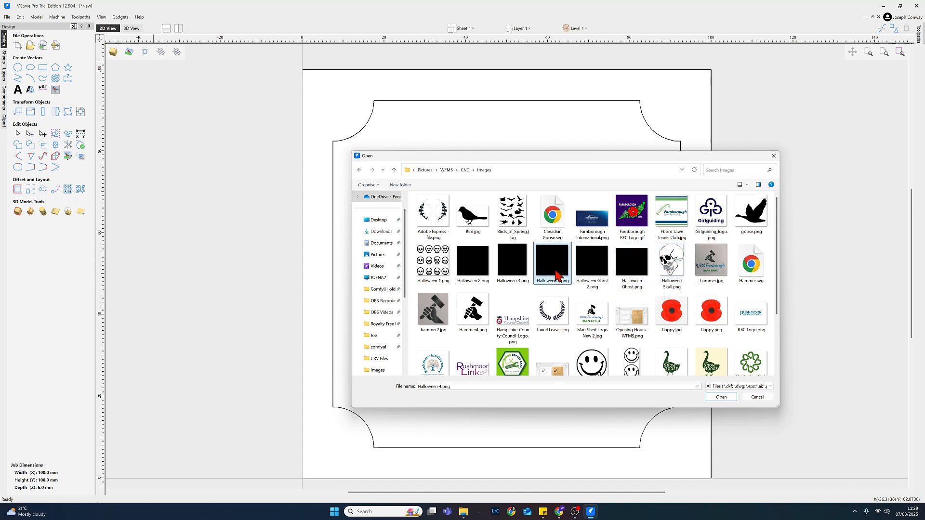
{"action": "left_click", "coordinate": [721, 397]}
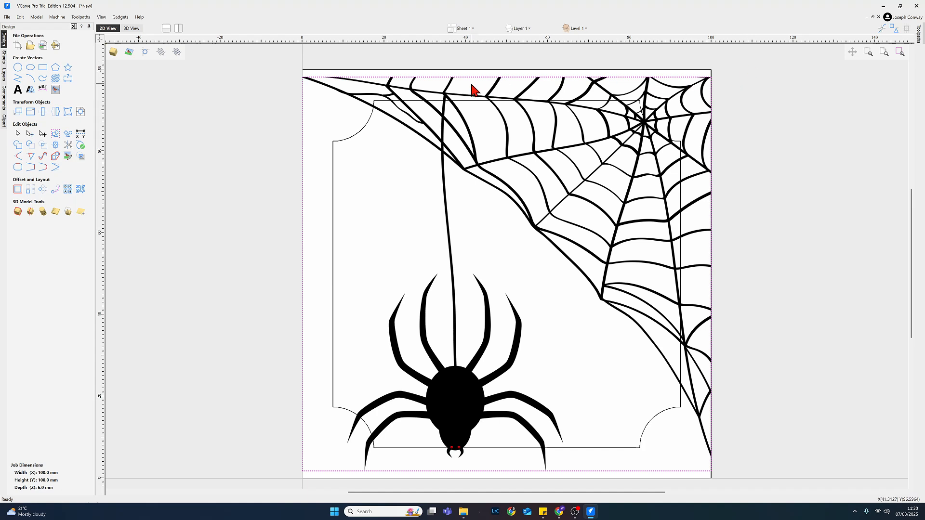
- Scale the imported spider bitmap to a width of 65 mm with its proportions linked
{"action": "left_click", "coordinate": [31, 115]}
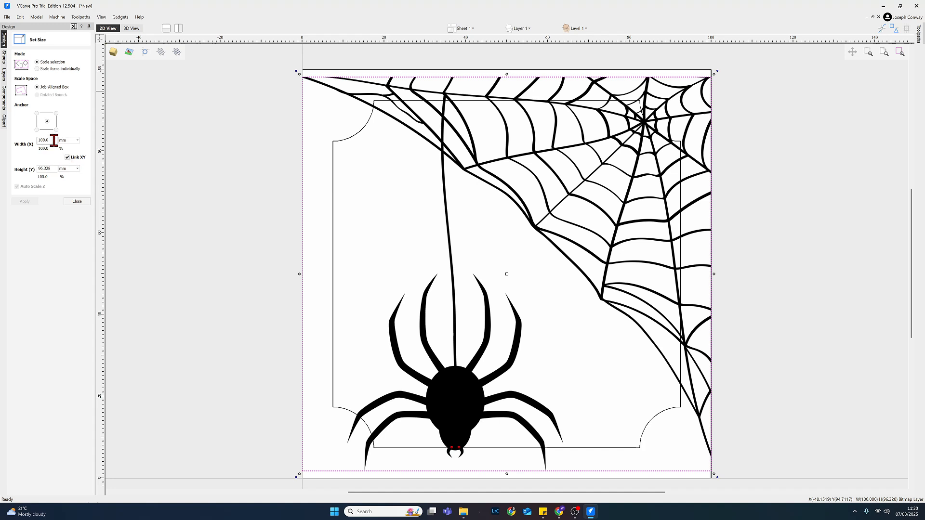
{"action": "left_click_drag", "start_coordinate": [52, 140], "coordinate": [35, 142]}
{"action": "type", "text": "65"}
{"action": "key", "text": "F4"}
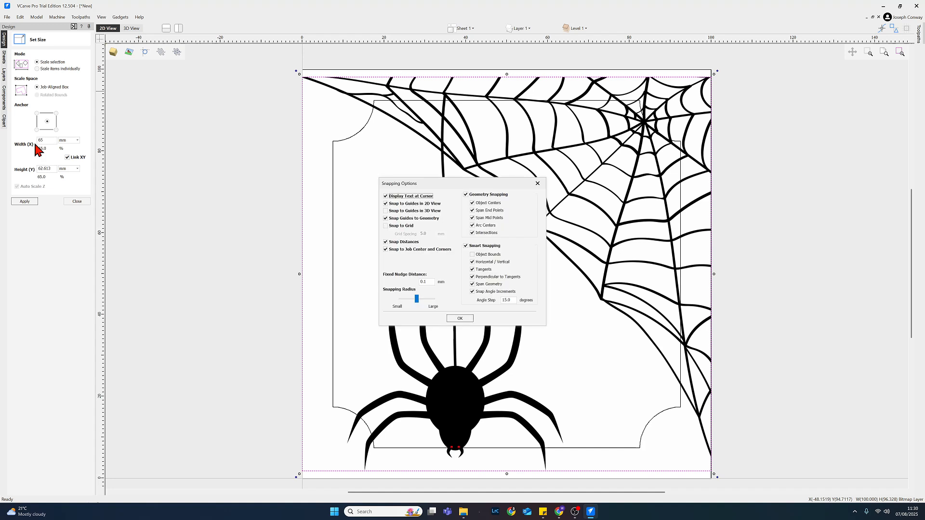
{"action": "left_click", "coordinate": [460, 319]}
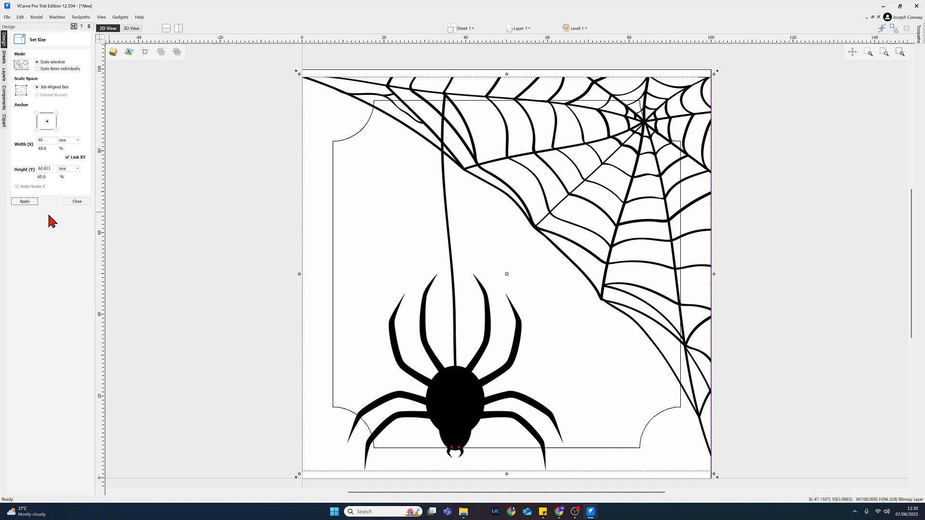
{"action": "left_click", "coordinate": [24, 201]}
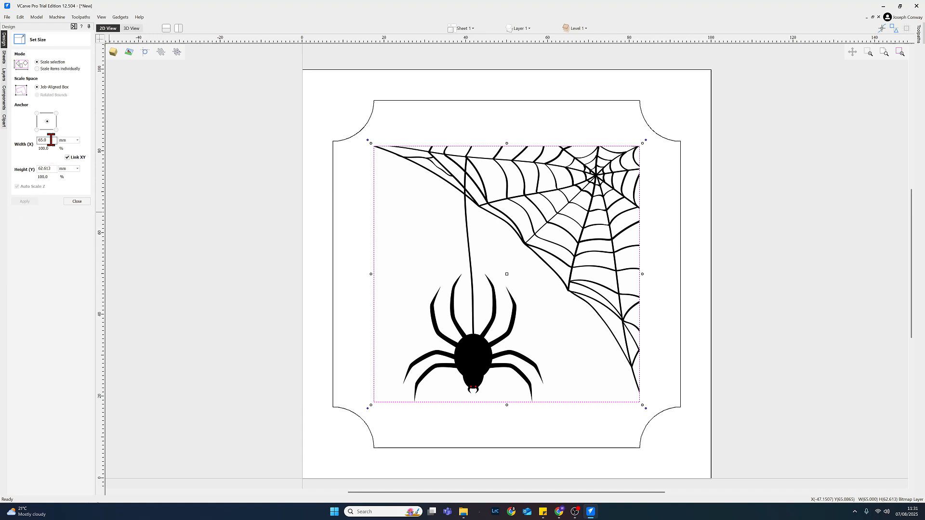
- Enlarge the spider bitmap to a width of 70 mm with linked proportions and deselect it
{"action": "left_click_drag", "start_coordinate": [50, 140], "coordinate": [35, 143]}
{"action": "type", "text": "70"}
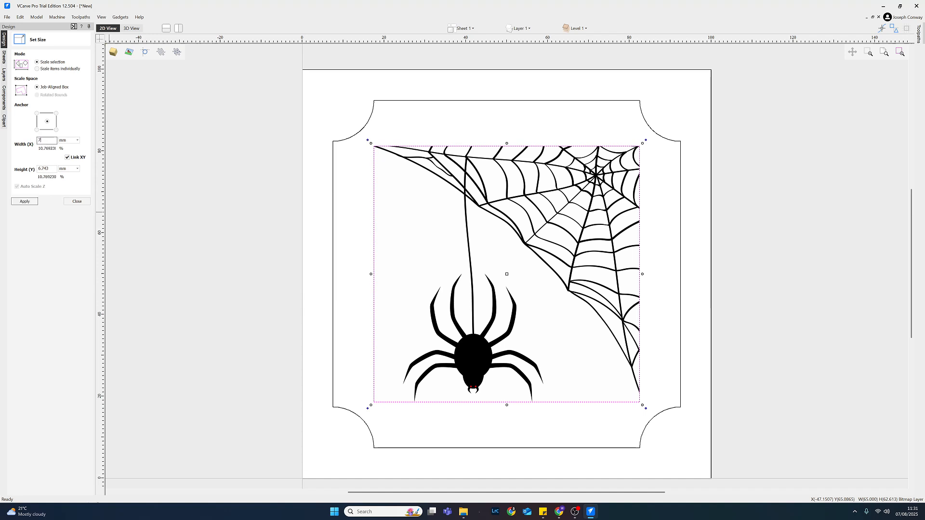
{"action": "left_click", "coordinate": [31, 204]}
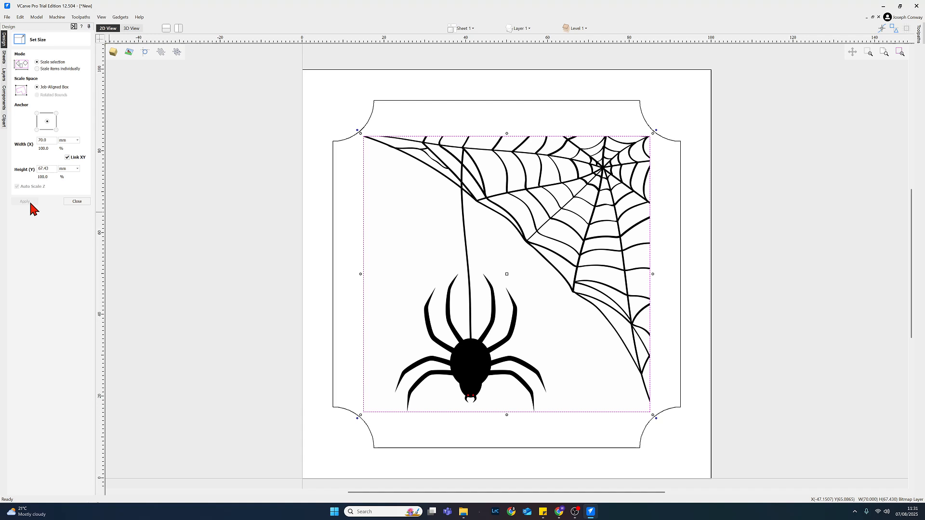
{"action": "left_click", "coordinate": [77, 202]}
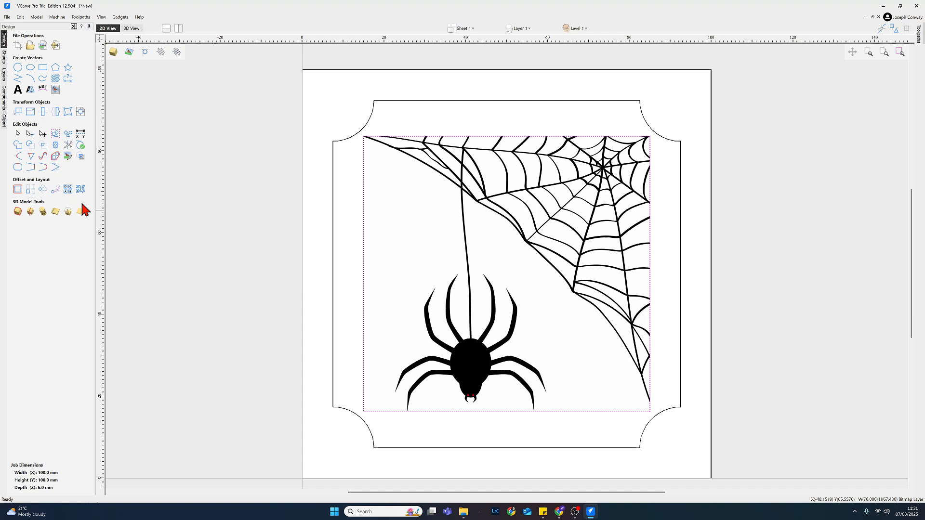
{"action": "left_click", "coordinate": [323, 224]}
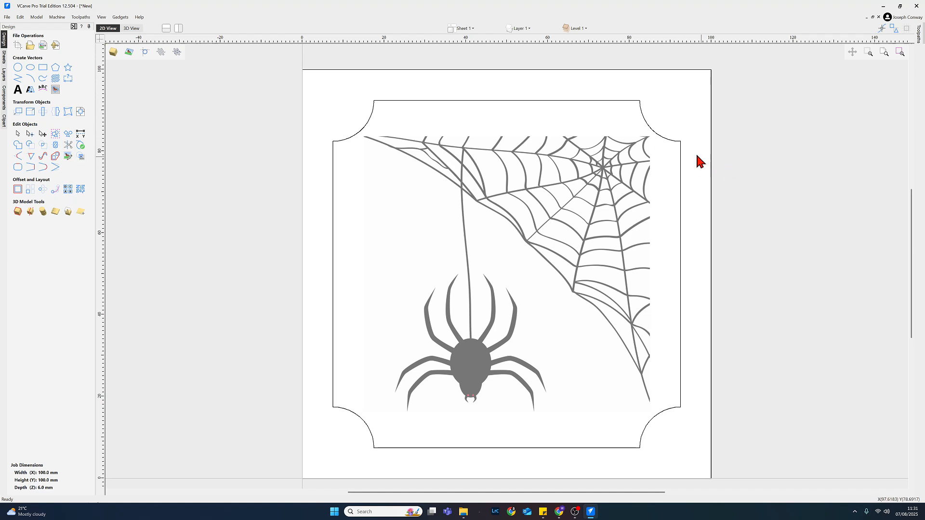
- Trace the spider and web bitmap into grouped vectors using Black / White tracing, and select the traced vectors
{"action": "left_click", "coordinate": [482, 312]}
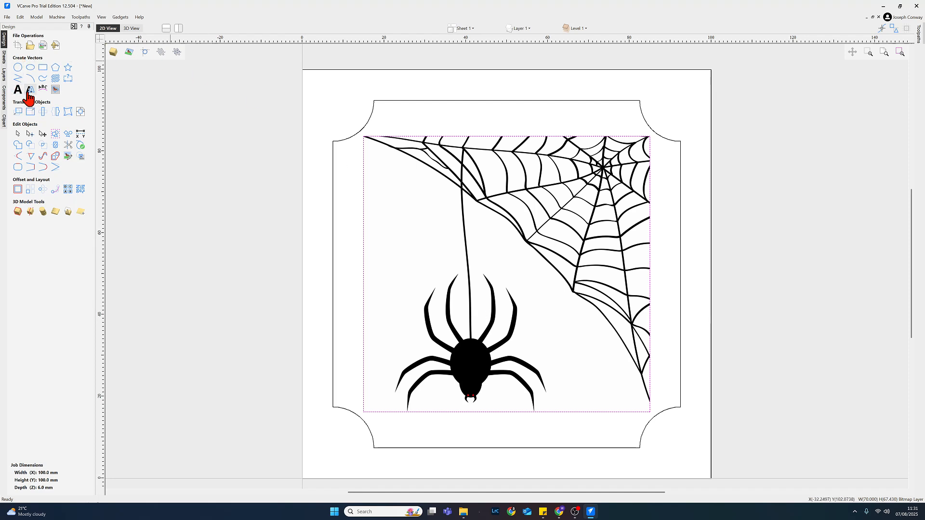
{"action": "left_click", "coordinate": [56, 91]}
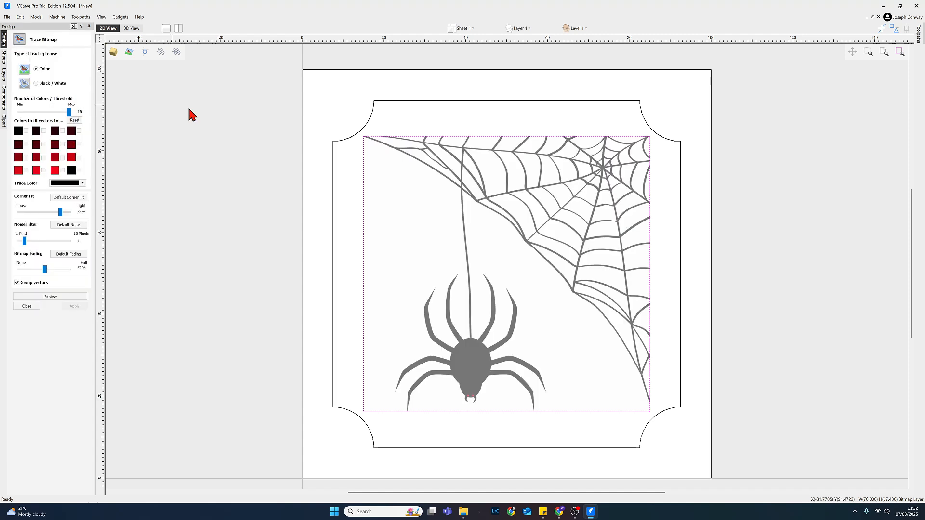
{"action": "left_click", "coordinate": [36, 83]}
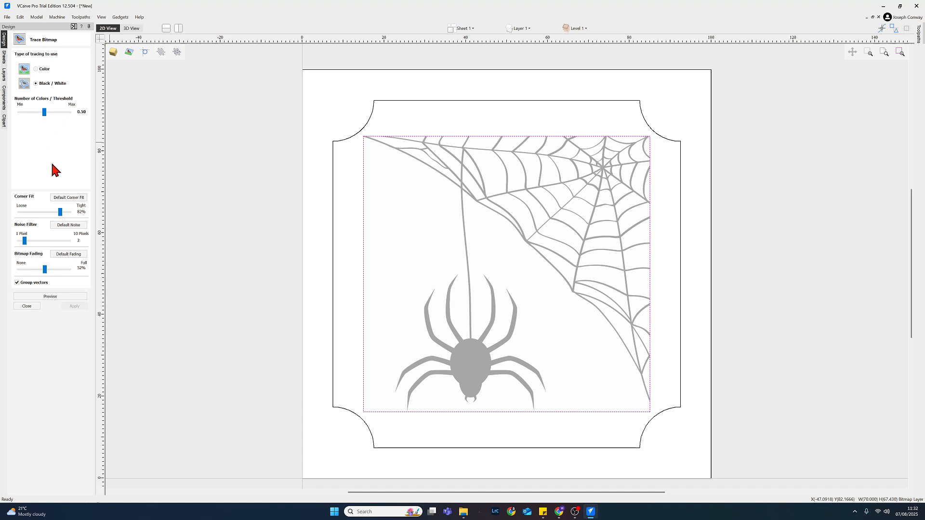
{"action": "left_click", "coordinate": [55, 298]}
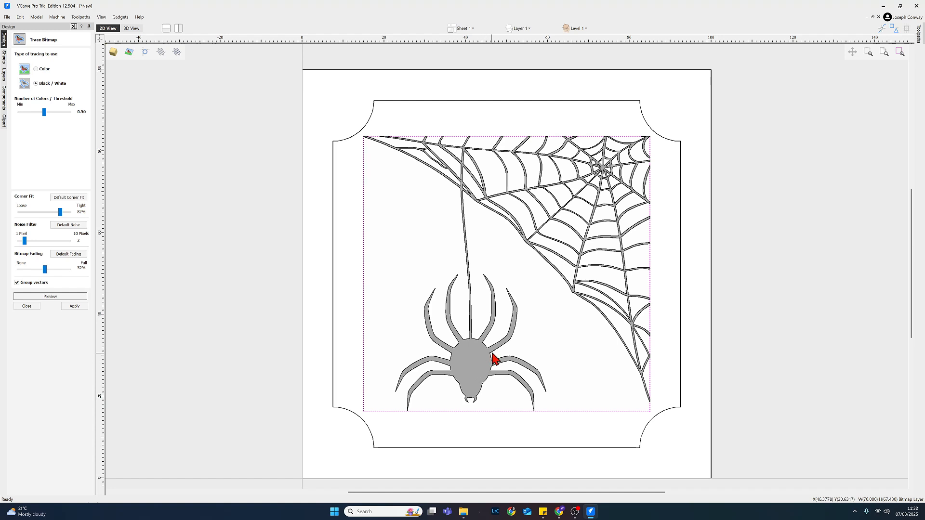
{"action": "left_click", "coordinate": [73, 309]}
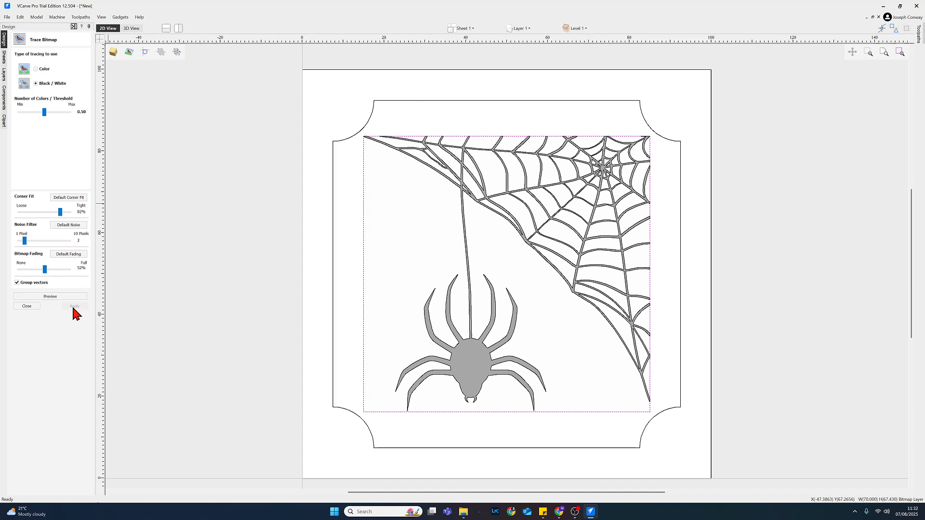
{"action": "left_click", "coordinate": [27, 305]}
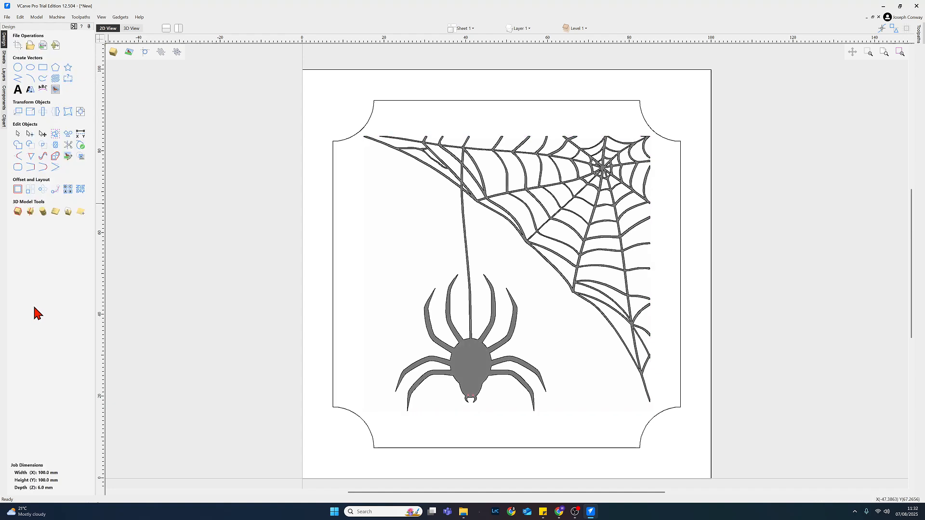
{"action": "left_click", "coordinate": [534, 192]}
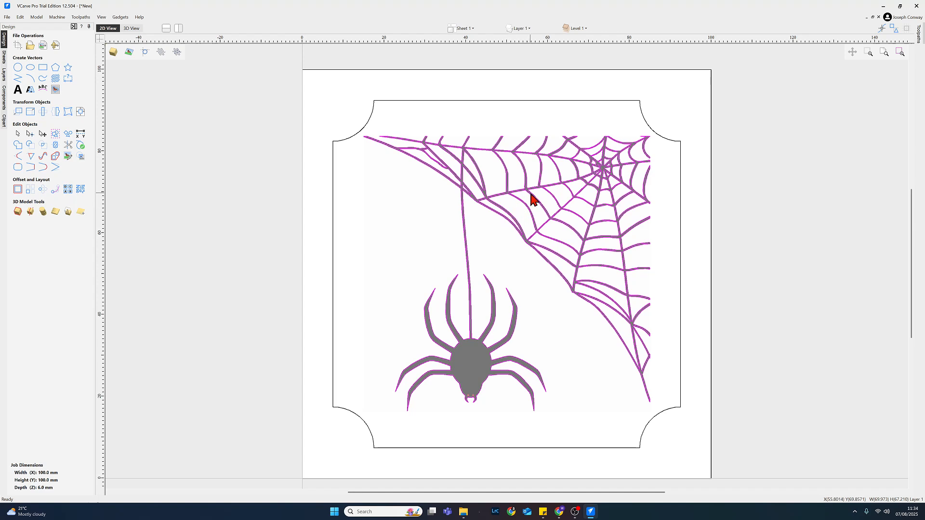
- Dock the toolpath commands permanently open alongside the design tools
{"action": "left_click", "coordinate": [918, 36]}
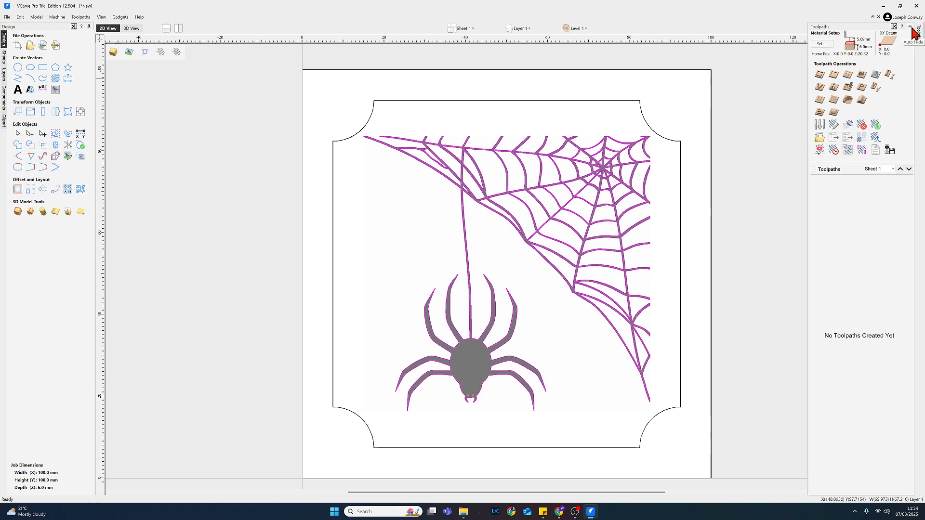
{"action": "left_click", "coordinate": [911, 28]}
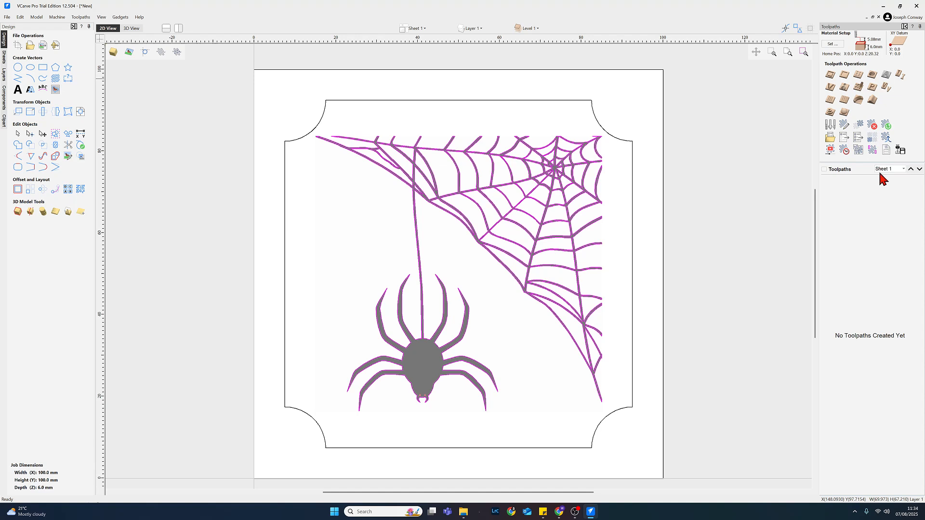
{"action": "left_click", "coordinate": [920, 27]}
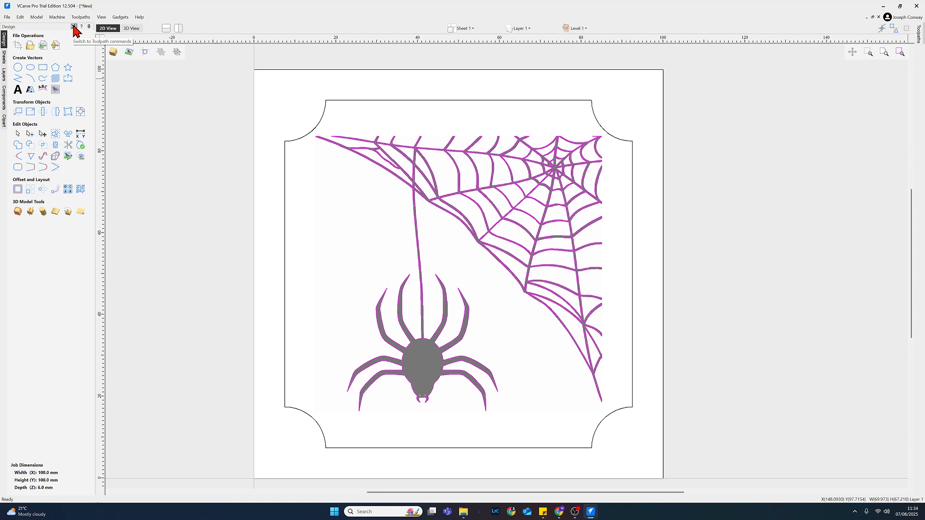
{"action": "left_click", "coordinate": [73, 27]}
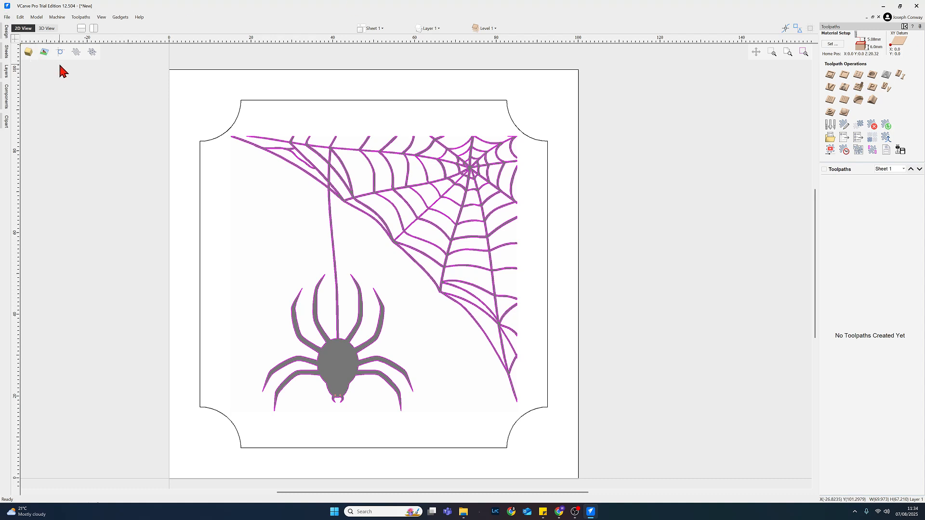
{"action": "left_click", "coordinate": [905, 27]}
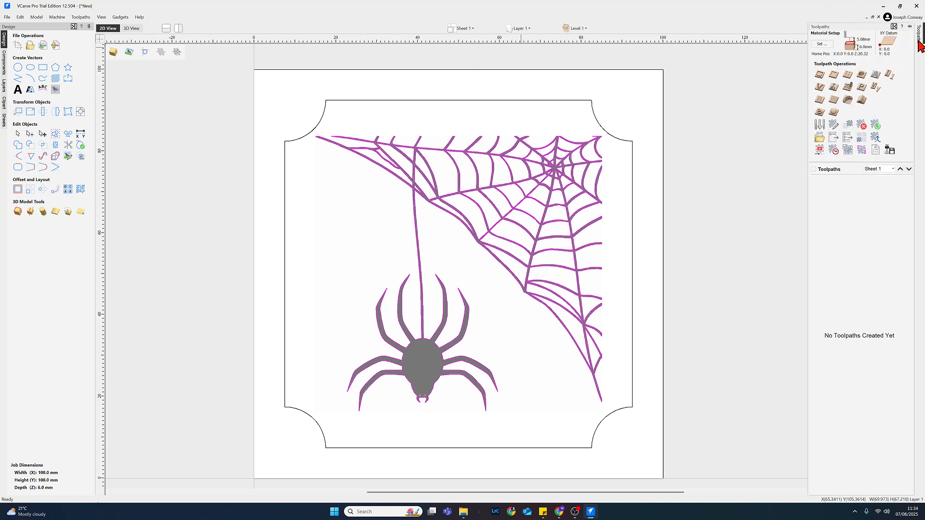
{"action": "left_click", "coordinate": [910, 27]}
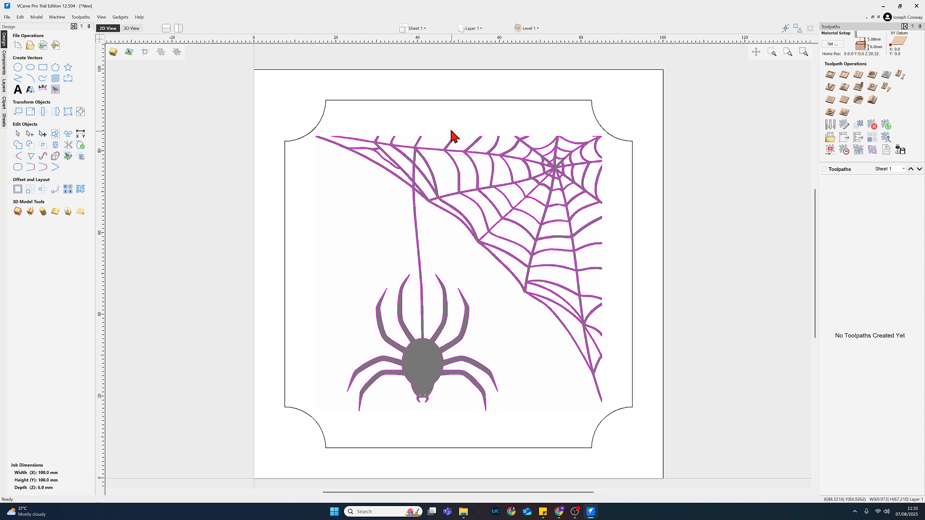
- Calculate a 2D profile toolpath named Profile - Outline on the coaster outline vector with the 60° 1/4" V-bit at 1.5 mm cut depth
{"action": "left_click", "coordinate": [464, 101]}
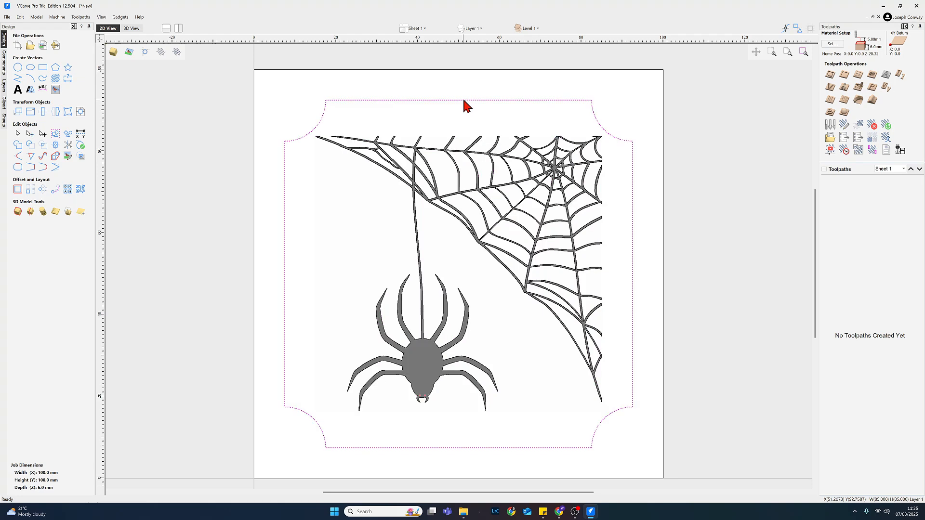
{"action": "left_click", "coordinate": [480, 151]}
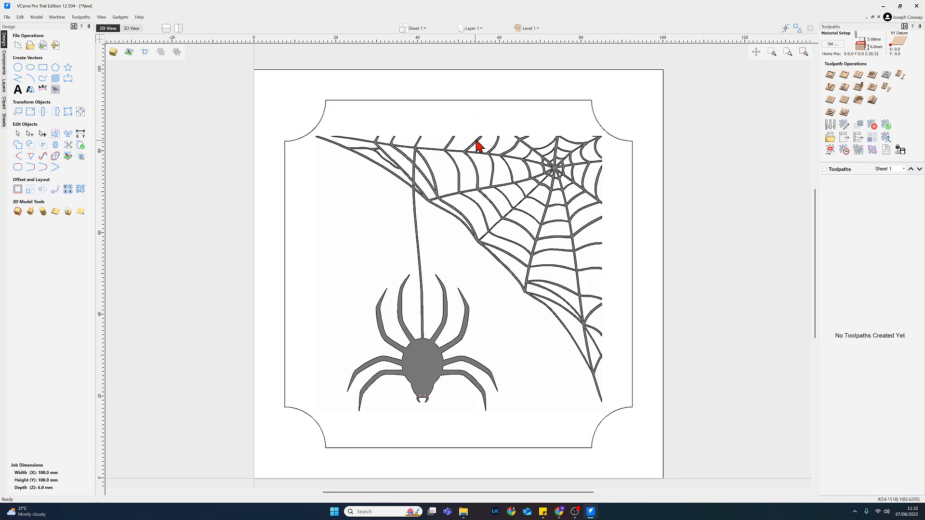
{"action": "left_click", "coordinate": [478, 144]}
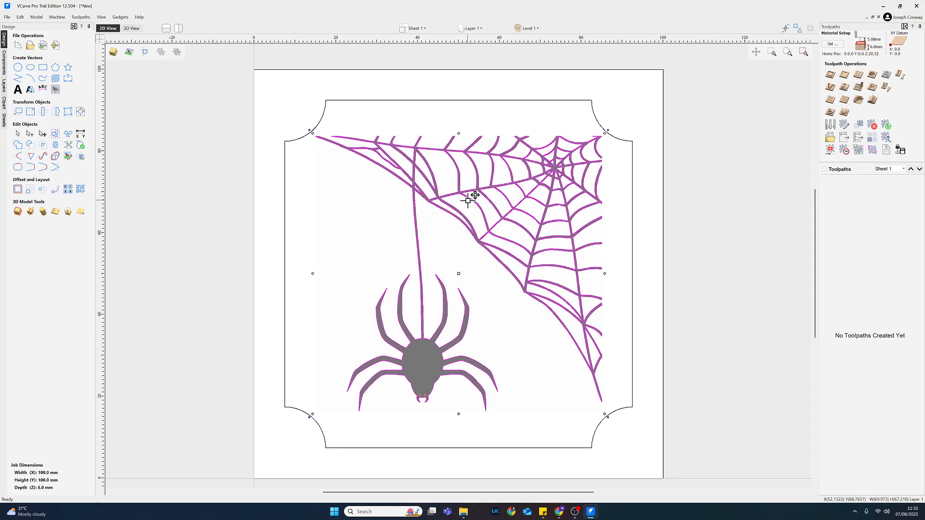
{"action": "left_click", "coordinate": [398, 96]}
{"action": "left_click", "coordinate": [400, 101]}
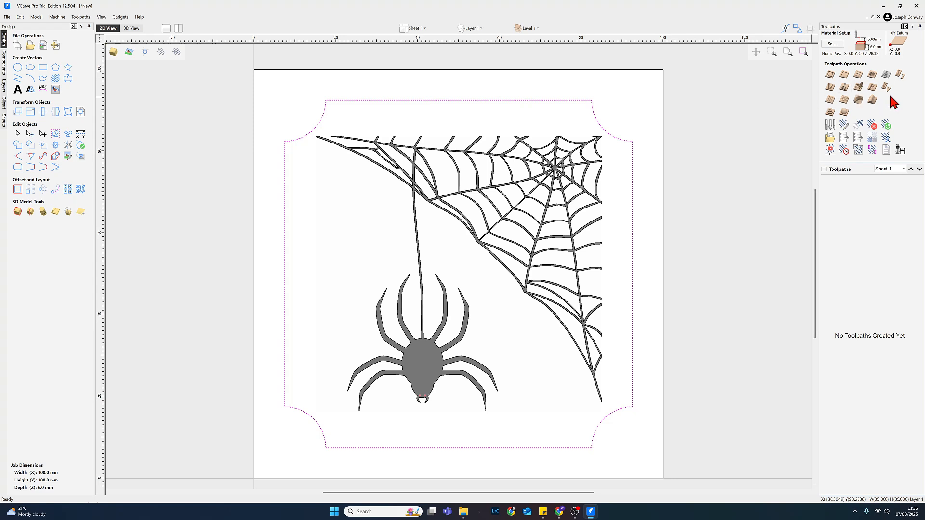
{"action": "left_click", "coordinate": [830, 76]}
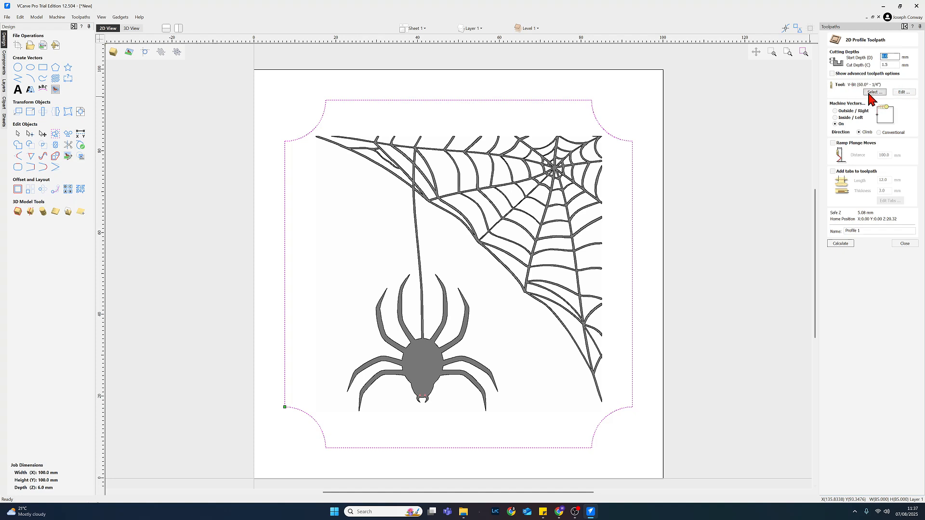
{"action": "left_click", "coordinate": [866, 93]}
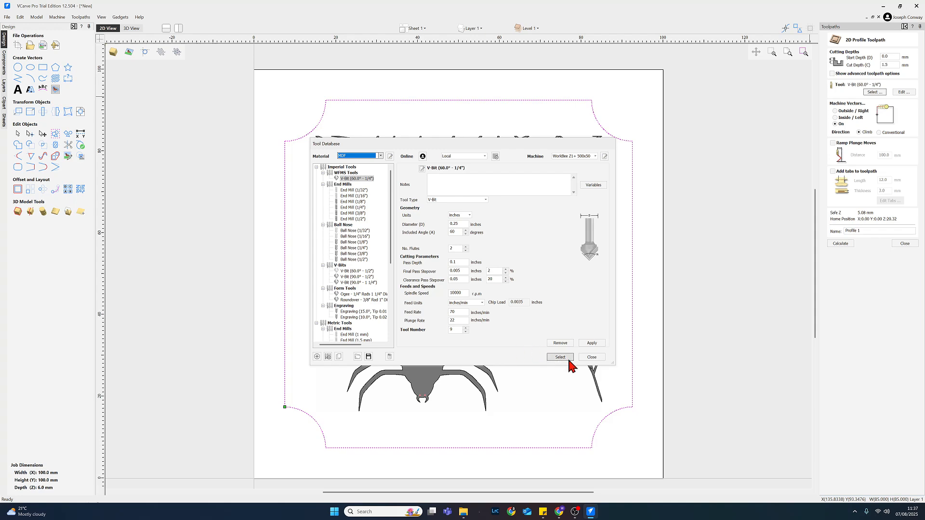
{"action": "left_click", "coordinate": [592, 359]}
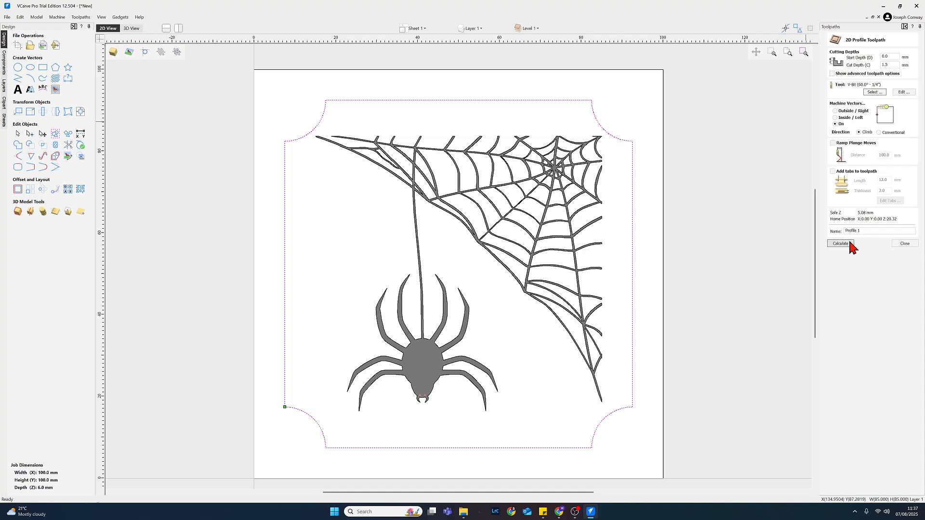
{"action": "left_click", "coordinate": [871, 231]}
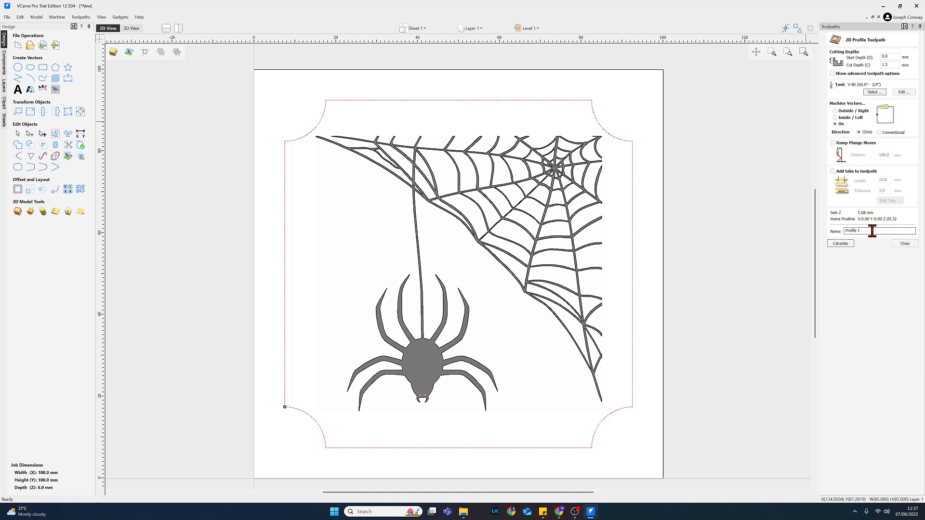
{"action": "type", "text": "- Outline"}
{"action": "left_click", "coordinate": [846, 244]}
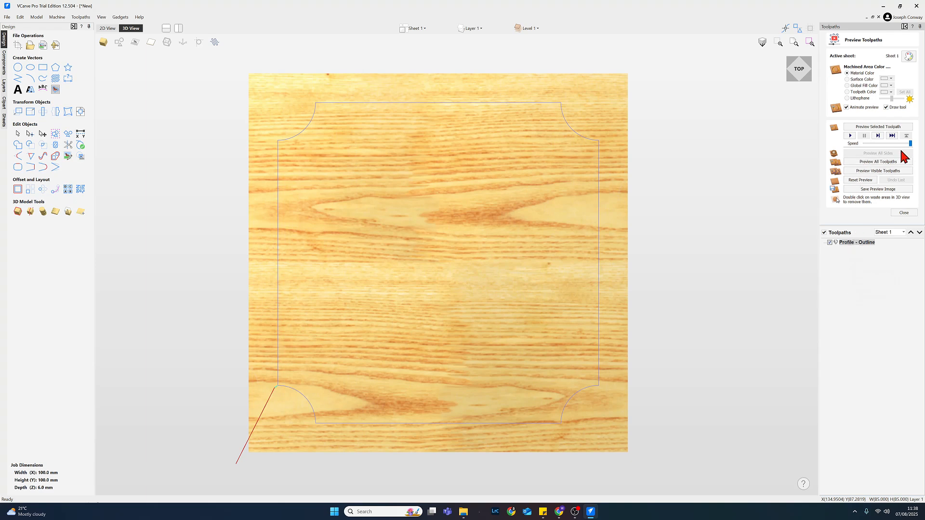
- Simulate all toolpaths at a reduced preview speed and inspect the outline cut in 3D against the 2D drawing
{"action": "mouse_move", "coordinate": [909, 144]}
{"action": "left_mouse_down"}
{"action": "mouse_move", "coordinate": [870, 154]}
{"action": "mouse_move", "coordinate": [905, 154]}
{"action": "mouse_move", "coordinate": [896, 154]}
{"action": "left_mouse_up"}
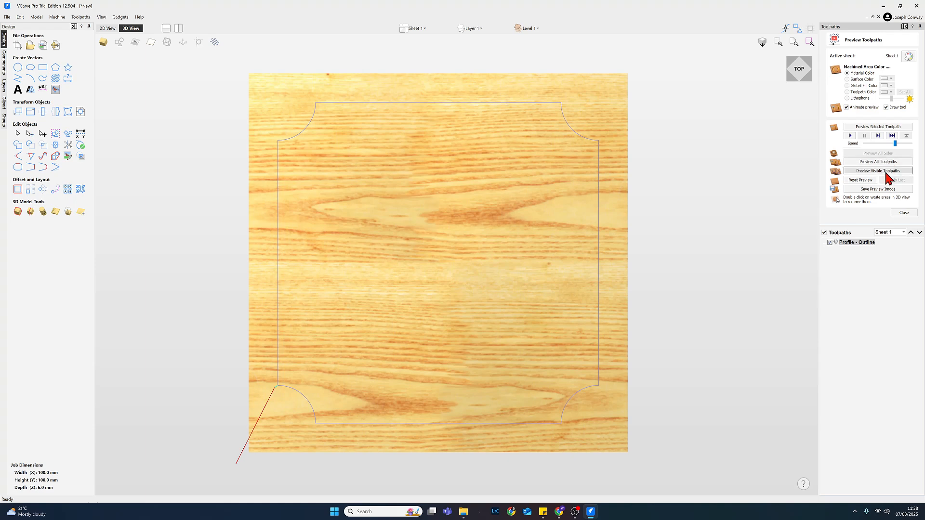
{"action": "left_click", "coordinate": [860, 164]}
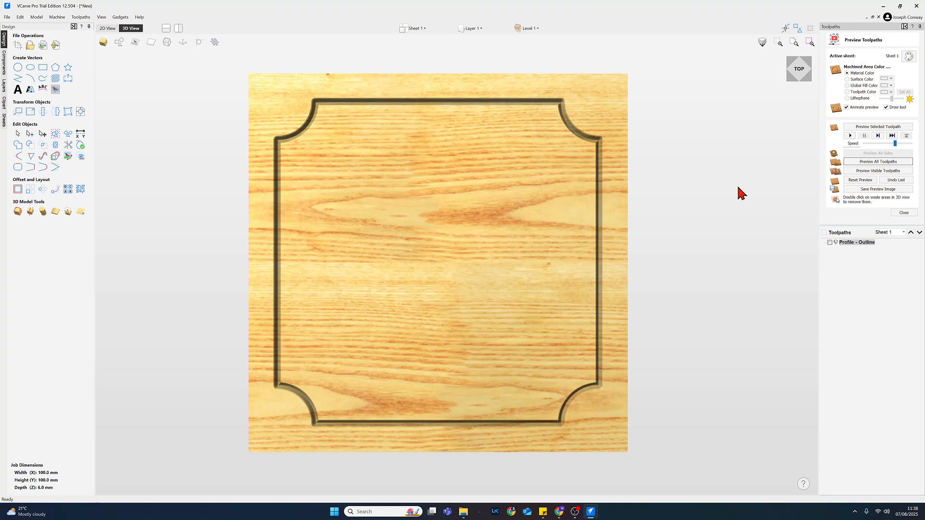
{"action": "left_click_drag", "start_coordinate": [737, 186], "coordinate": [726, 260]}
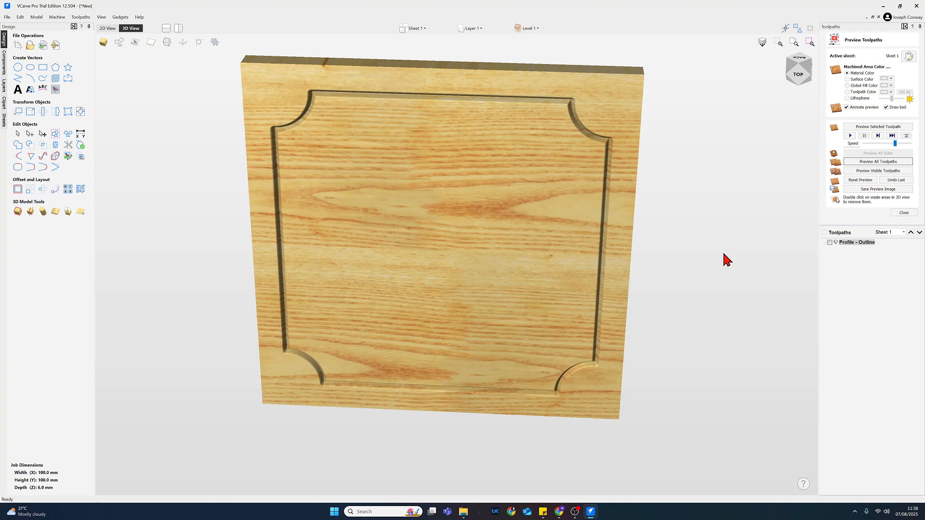
{"action": "left_click", "coordinate": [797, 77]}
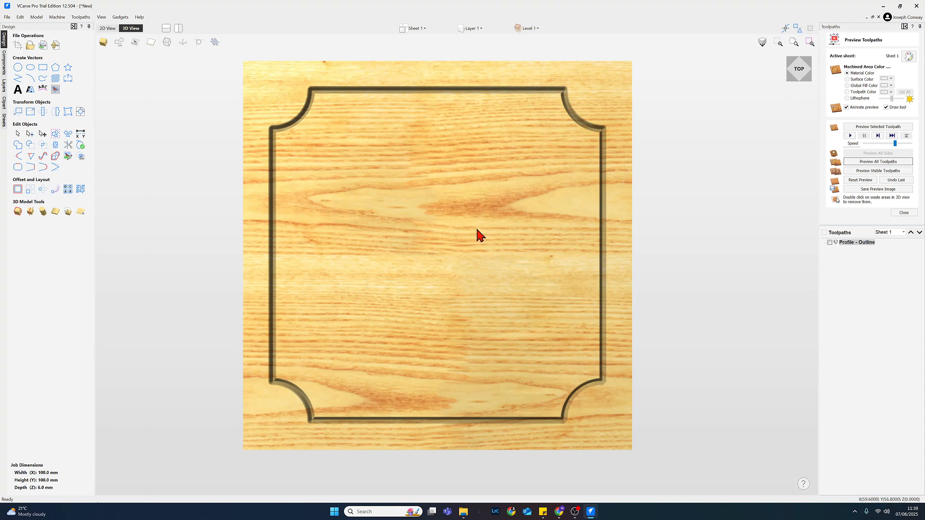
{"action": "left_click", "coordinate": [108, 29]}
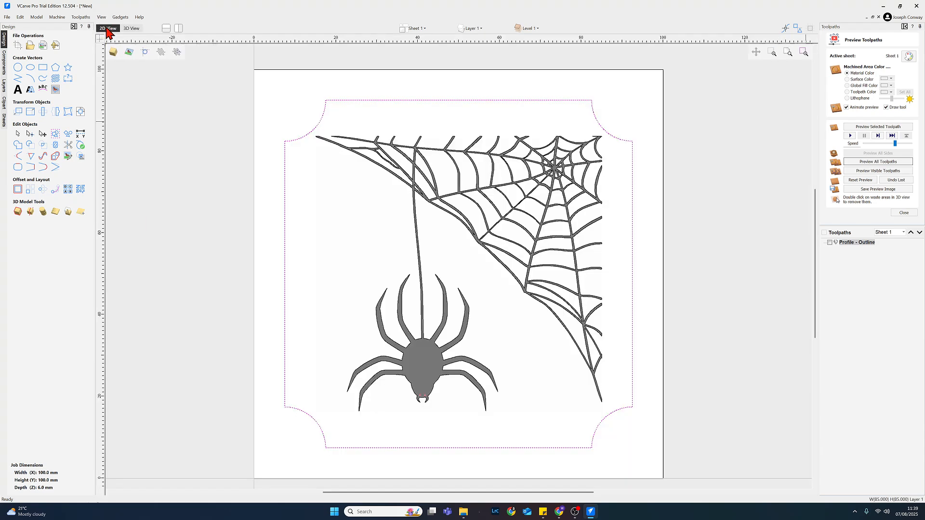
{"action": "left_click", "coordinate": [133, 29]}
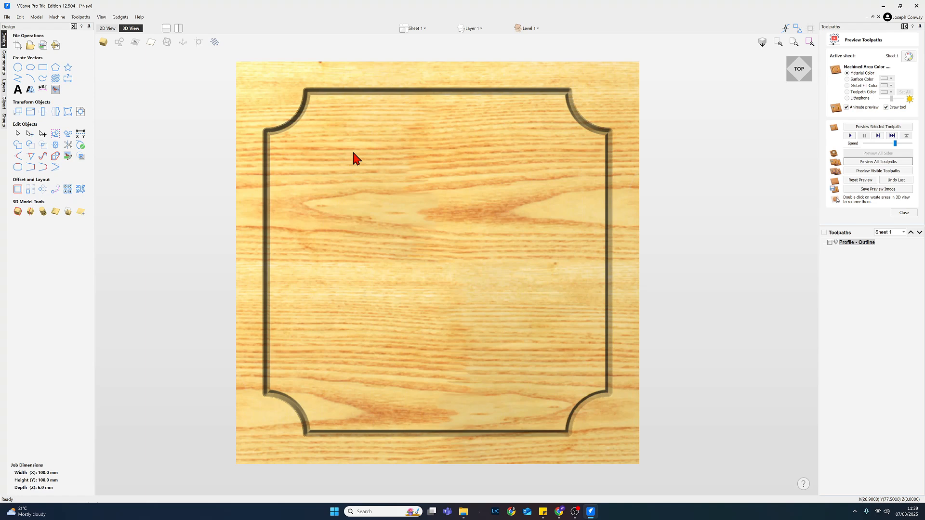
{"action": "left_click", "coordinate": [107, 30]}
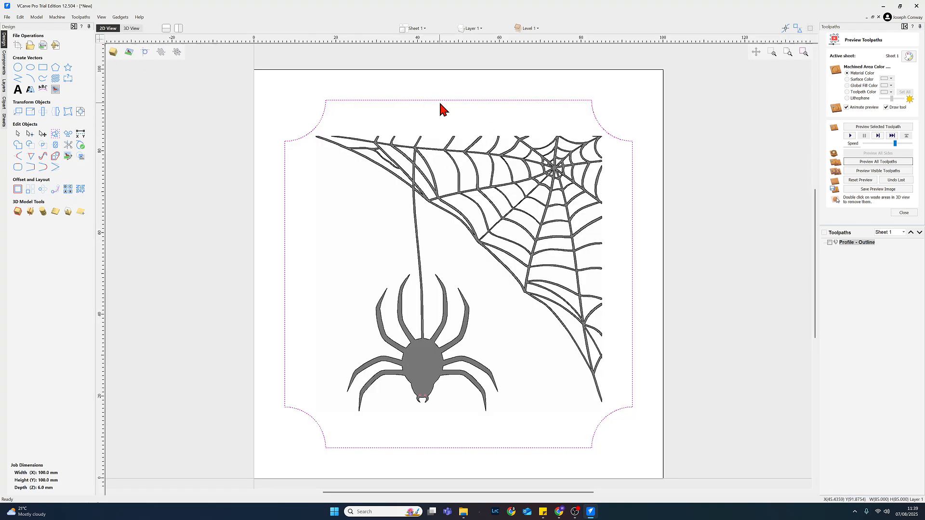
- Try to calculate a V-Carve toolpath named V-Carve - Logo for the traced spider and web vectors with the 60° 1/4" V-bit
{"action": "left_click", "coordinate": [272, 188]}
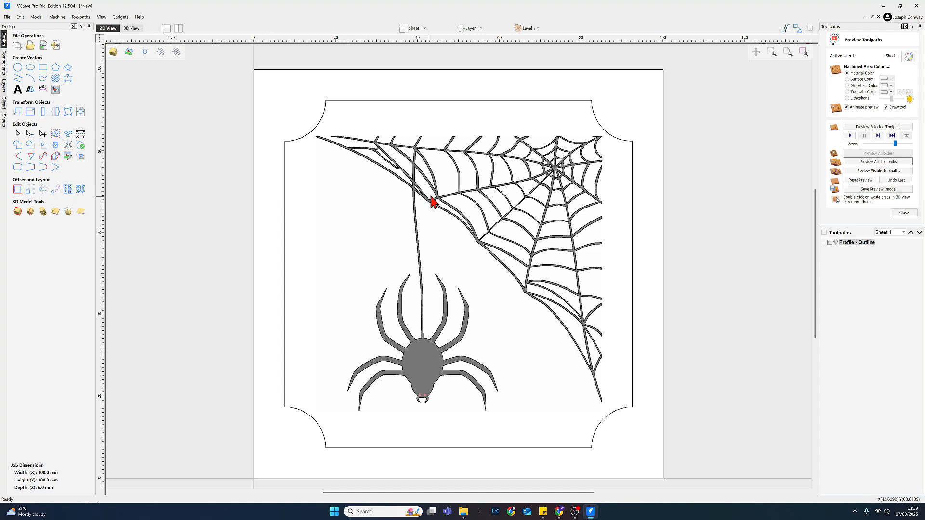
{"action": "left_click", "coordinate": [444, 154]}
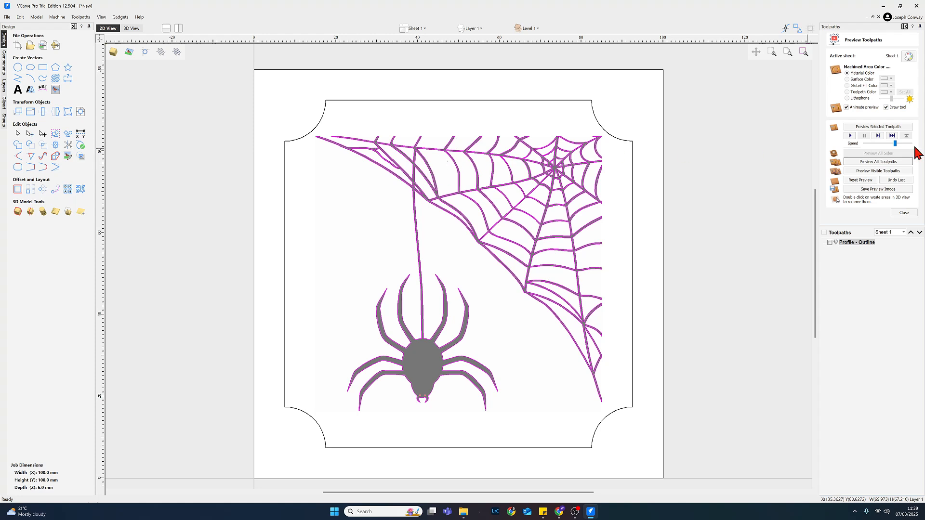
{"action": "left_click", "coordinate": [904, 213]}
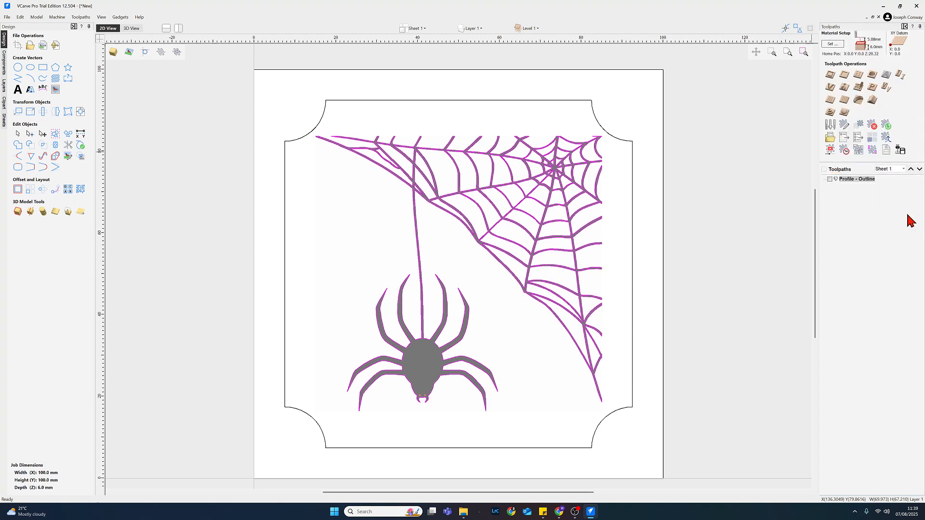
{"action": "left_click", "coordinate": [830, 89]}
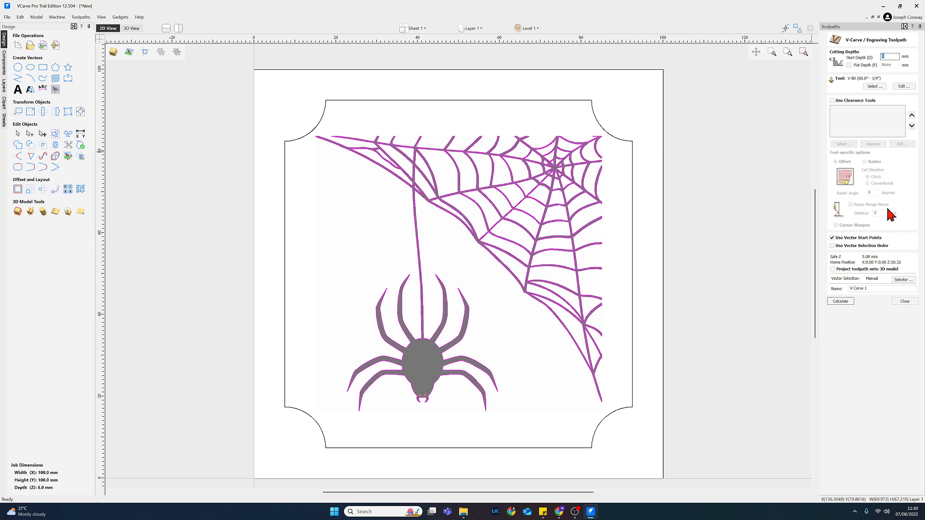
{"action": "left_click", "coordinate": [868, 289]}
{"action": "type", "text": "- Logo"}
{"action": "left_click", "coordinate": [838, 303]}
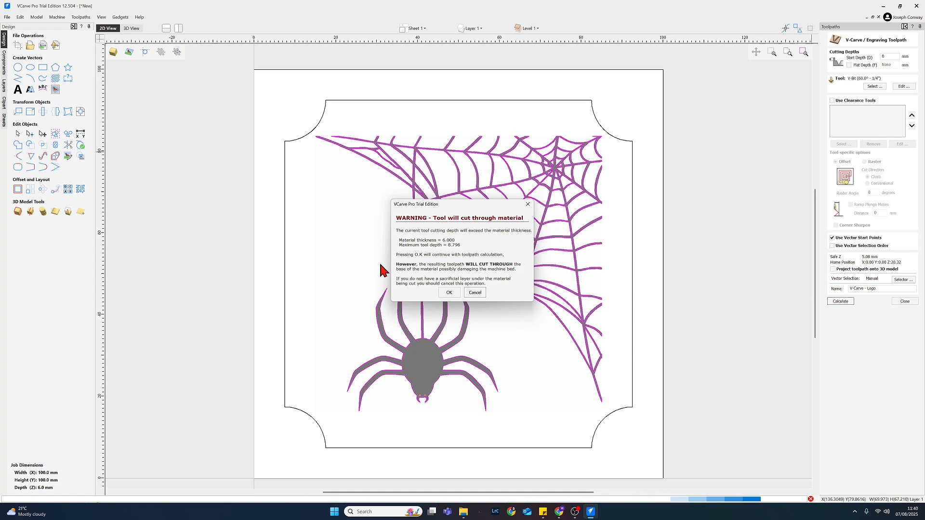
{"action": "left_click", "coordinate": [475, 292]}
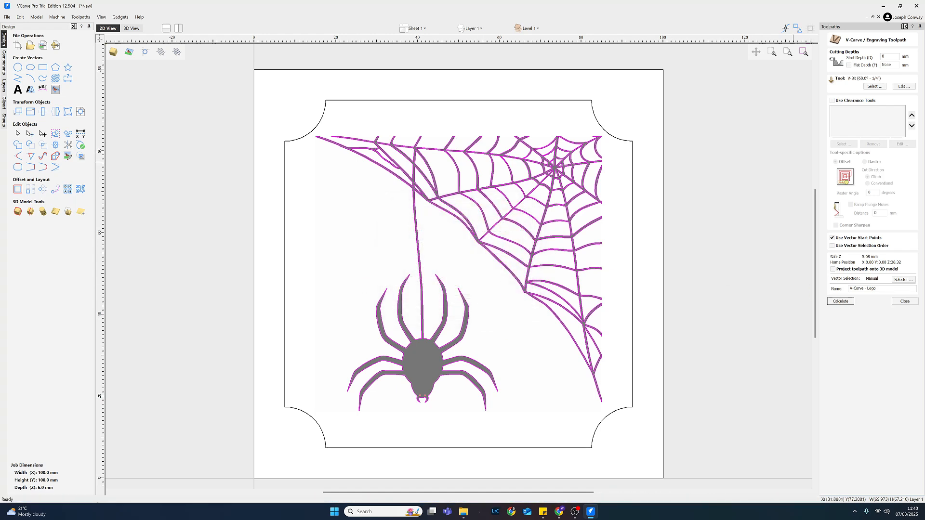
- Limit the V-Carve - Logo toolpath to a 3 mm flat depth and calculate it
{"action": "left_click", "coordinate": [849, 66]}
{"action": "left_click_drag", "start_coordinate": [887, 64], "coordinate": [875, 67]}
{"action": "type", "text": "3"}
{"action": "left_click", "coordinate": [839, 302]}
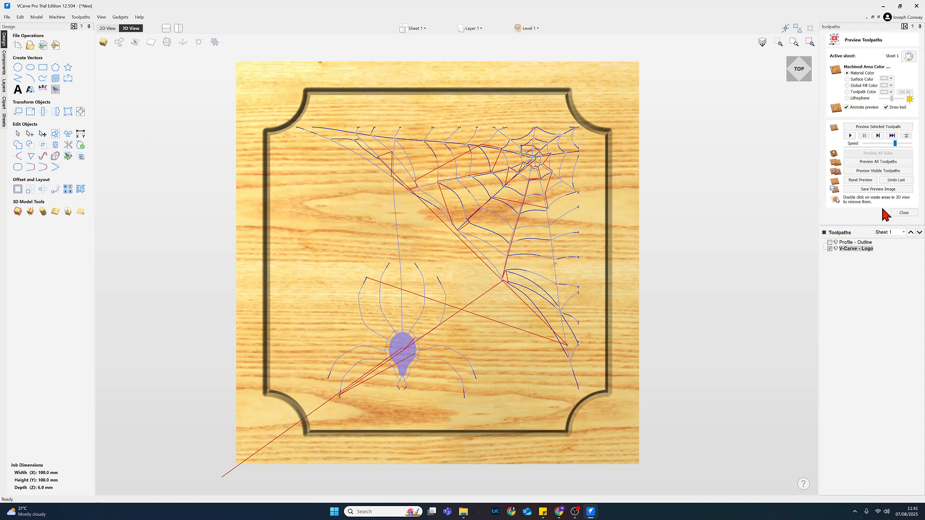
- Reset the preview, show both toolpaths, and simulate all of them in 3D at a reduced preview speed
{"action": "left_click", "coordinate": [849, 182]}
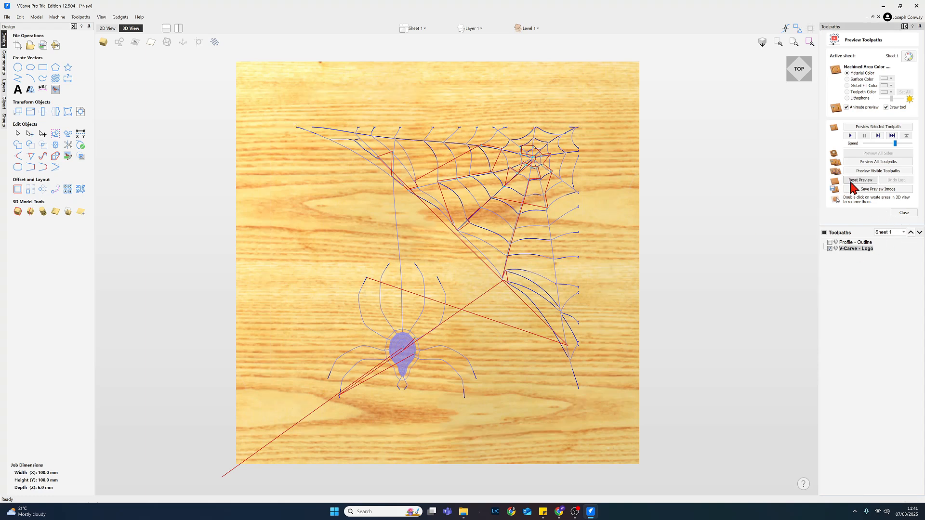
{"action": "left_click", "coordinate": [824, 233]}
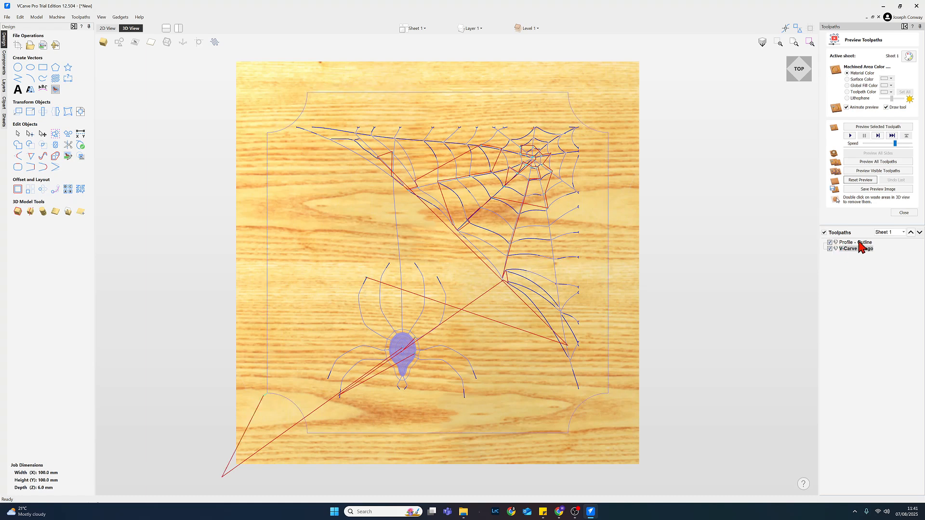
{"action": "mouse_move", "coordinate": [863, 256]}
{"action": "left_click_drag", "start_coordinate": [893, 145], "coordinate": [884, 145]}
{"action": "left_click", "coordinate": [857, 165]}
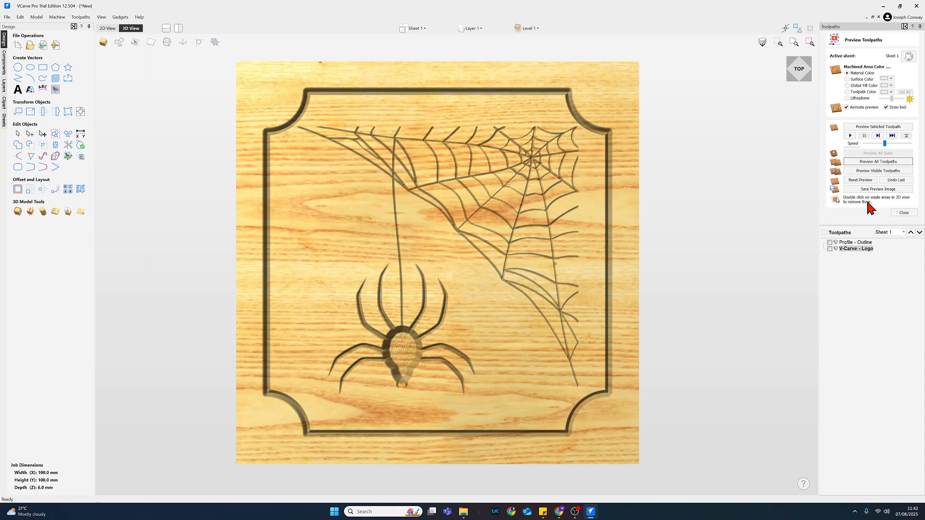
{"action": "left_click", "coordinate": [900, 213]}
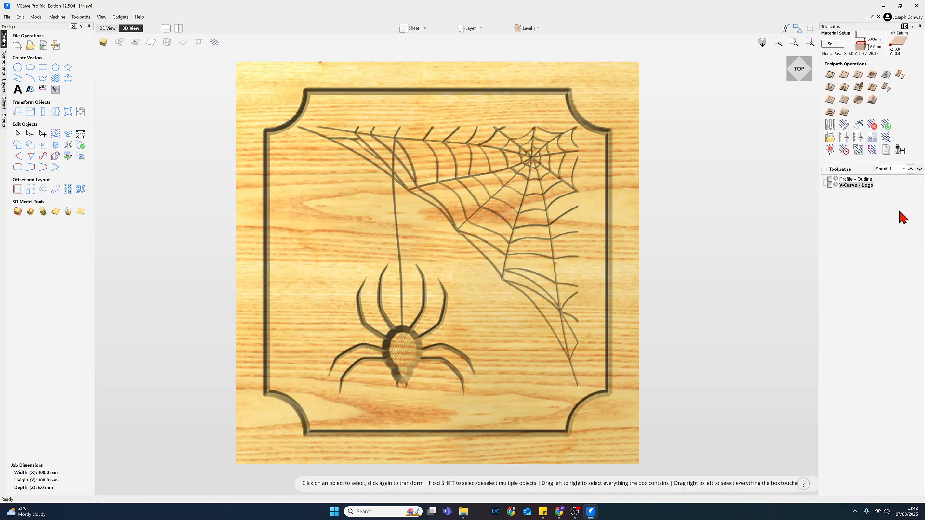
- Examine the toolpath saving options, including the output choices, machine and post processor
{"action": "left_click", "coordinate": [900, 151]}
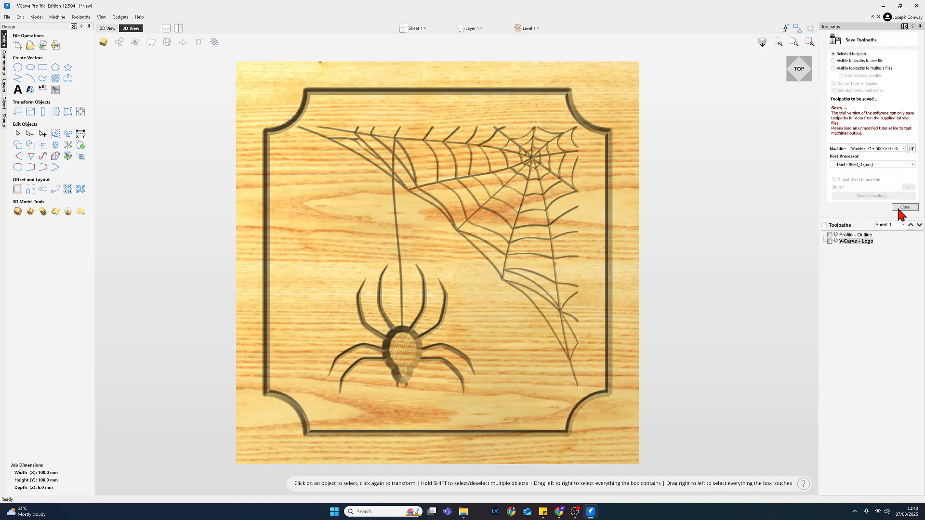
{"action": "left_click", "coordinate": [901, 208]}
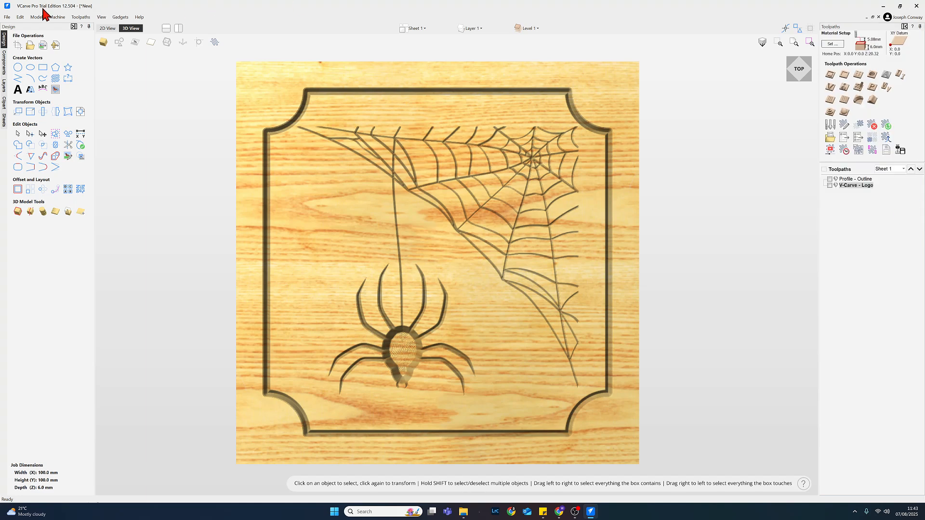
{"action": "left_click", "coordinate": [7, 17]}
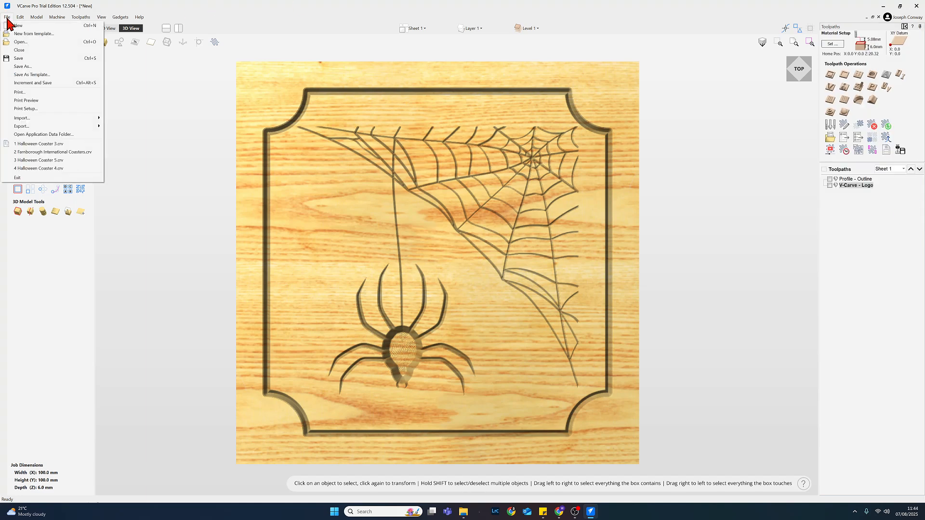
{"action": "left_click", "coordinate": [24, 66]}
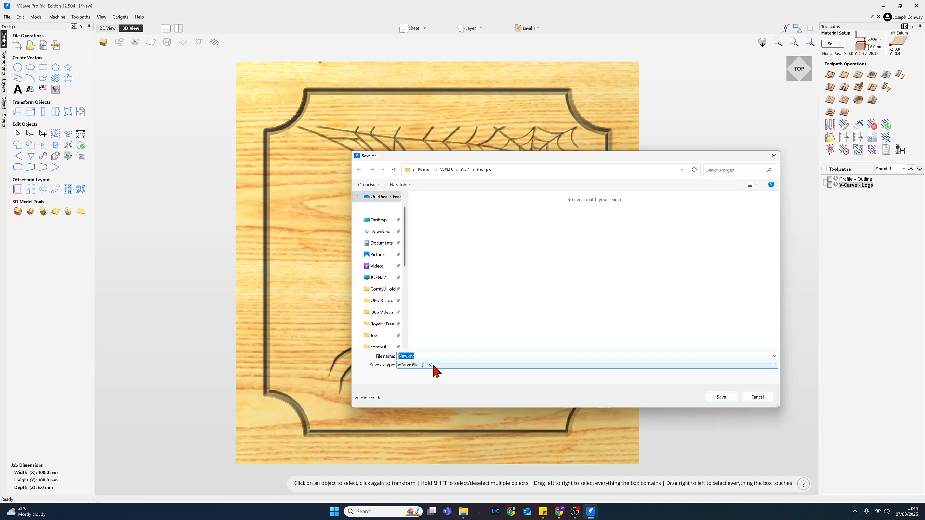
{"action": "left_click", "coordinate": [758, 397]}
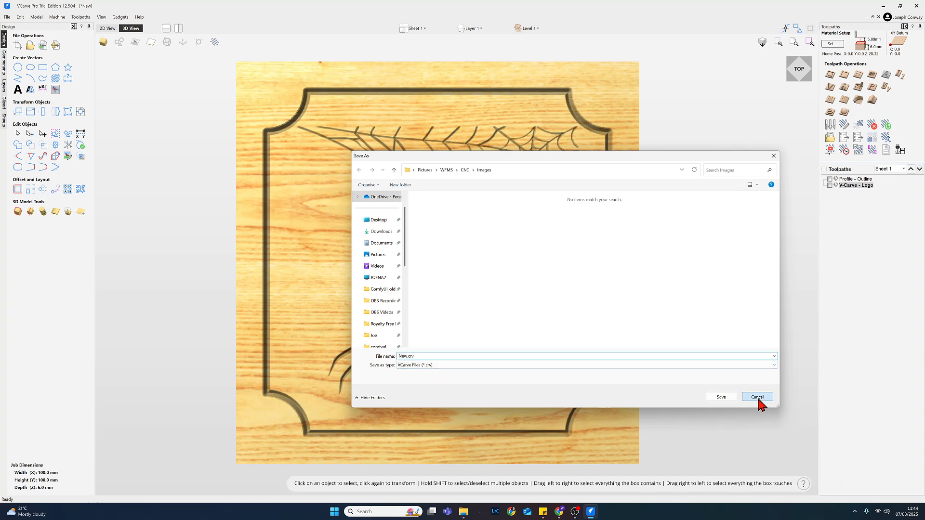